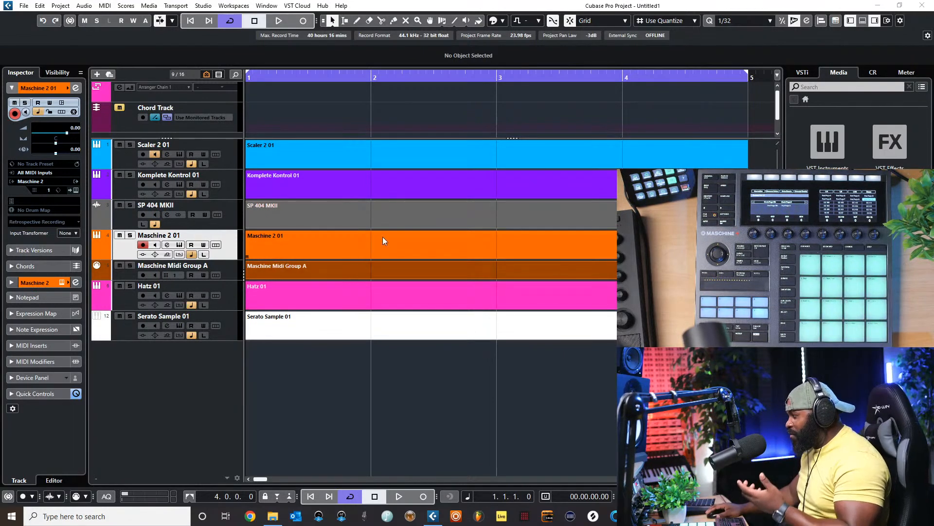
# Dismiss the mapping assistant and bring up the Native Instruments - Maschine Plus surface in MIDI Remote
pyautogui.click(842, 26)
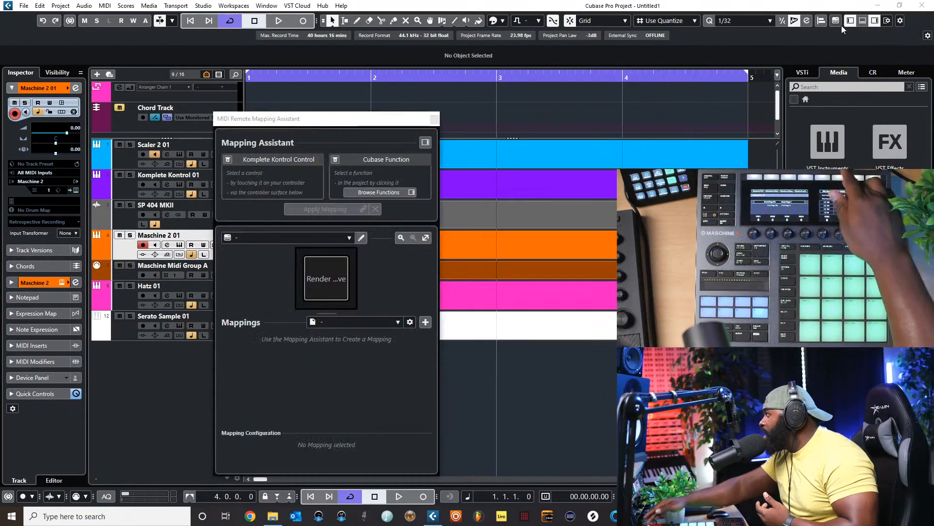
pyautogui.click(435, 119)
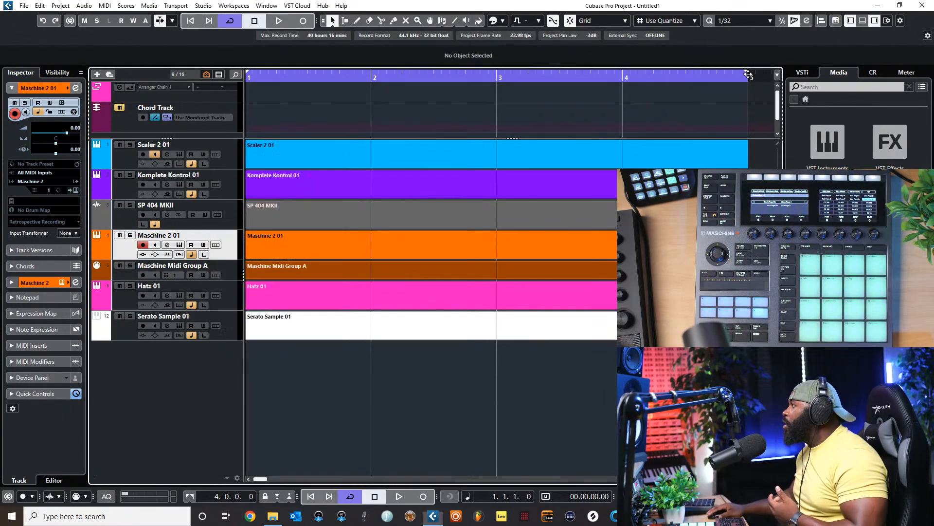
pyautogui.click(836, 23)
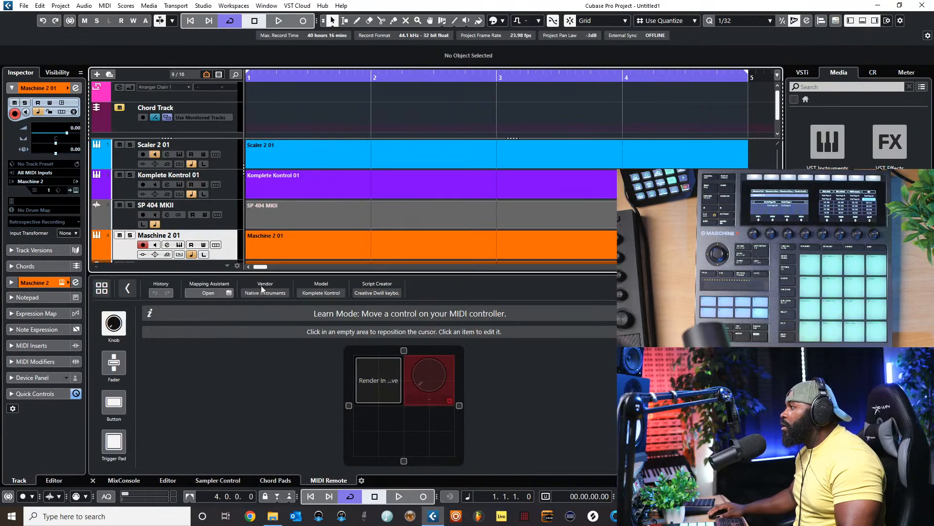
pyautogui.click(128, 288)
pyautogui.click(203, 294)
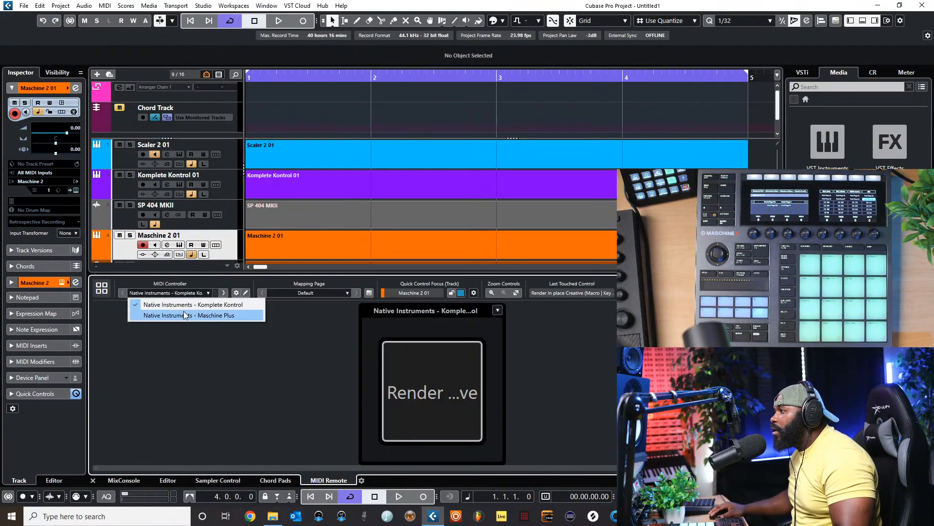
pyautogui.click(184, 315)
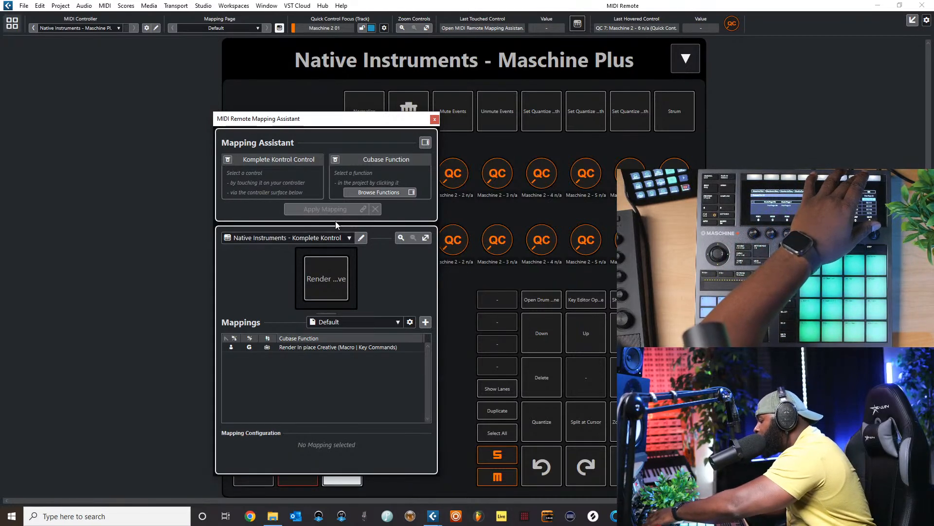
# Close the mapping assistant and the full-size MIDI Remote view, and hide the project's lower and right zones
pyautogui.click(435, 119)
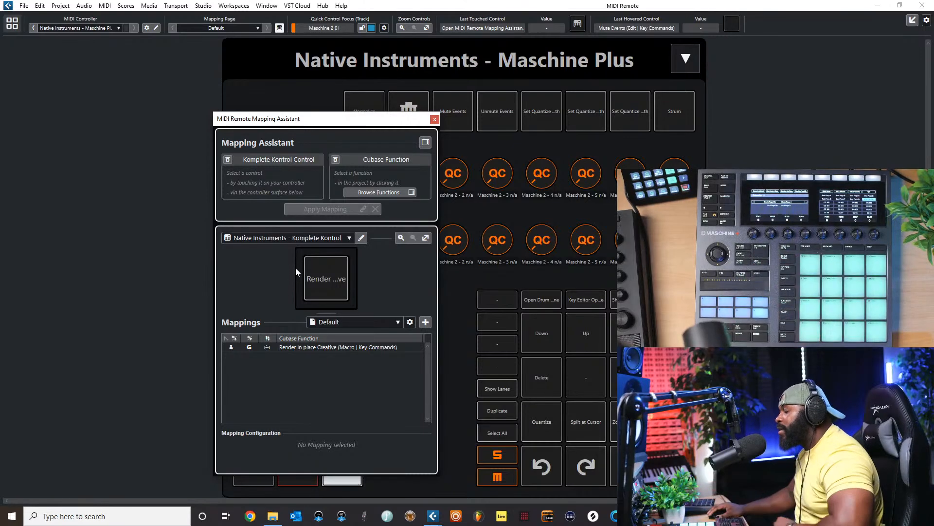
pyautogui.click(302, 280)
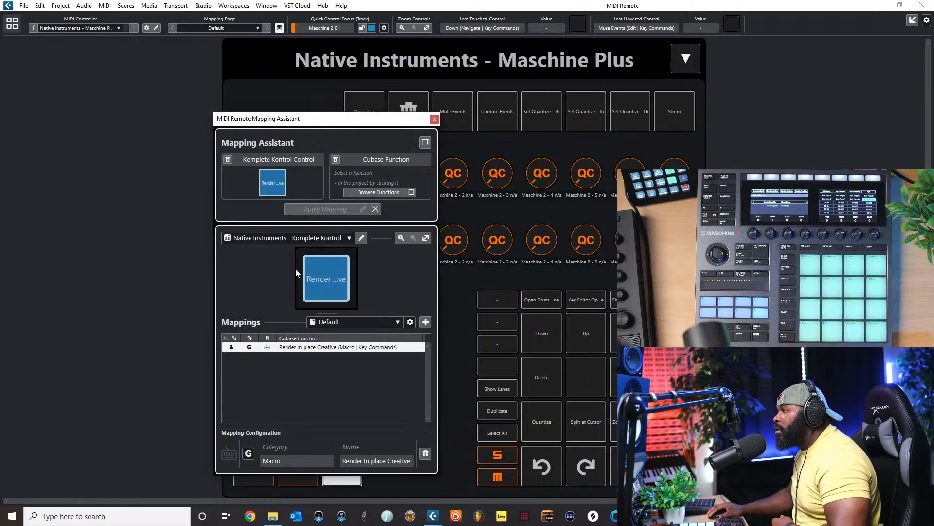
pyautogui.click(434, 120)
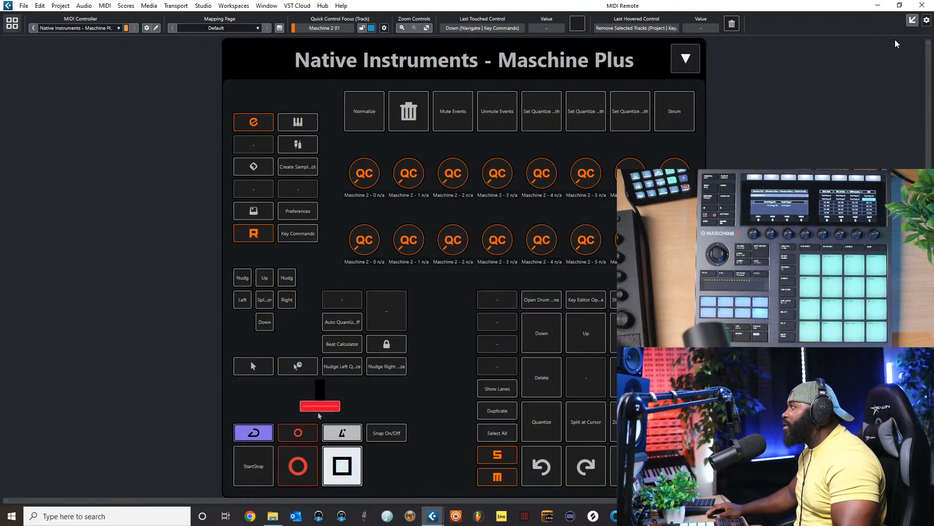
pyautogui.click(912, 20)
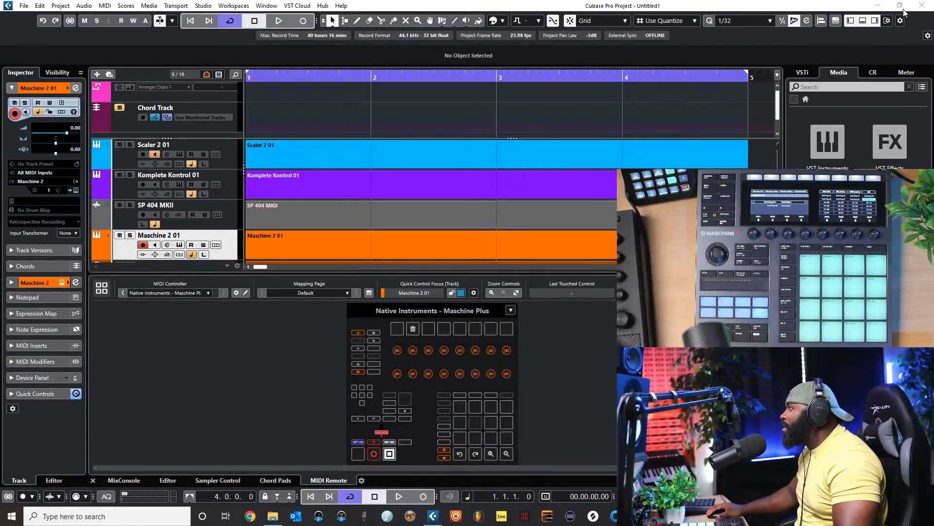
pyautogui.click(862, 21)
pyautogui.click(876, 19)
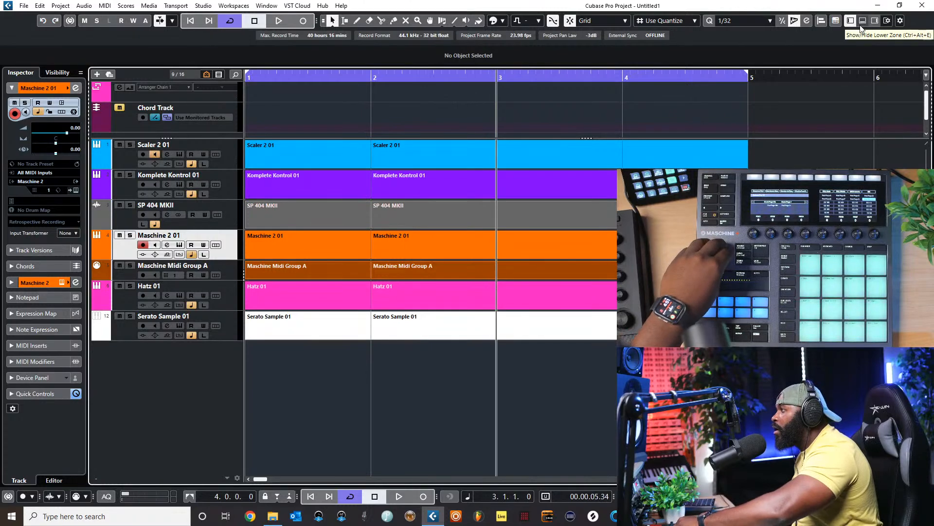
# Move the track selection to Scaler 2 01 and select its first event
pyautogui.press('Down')
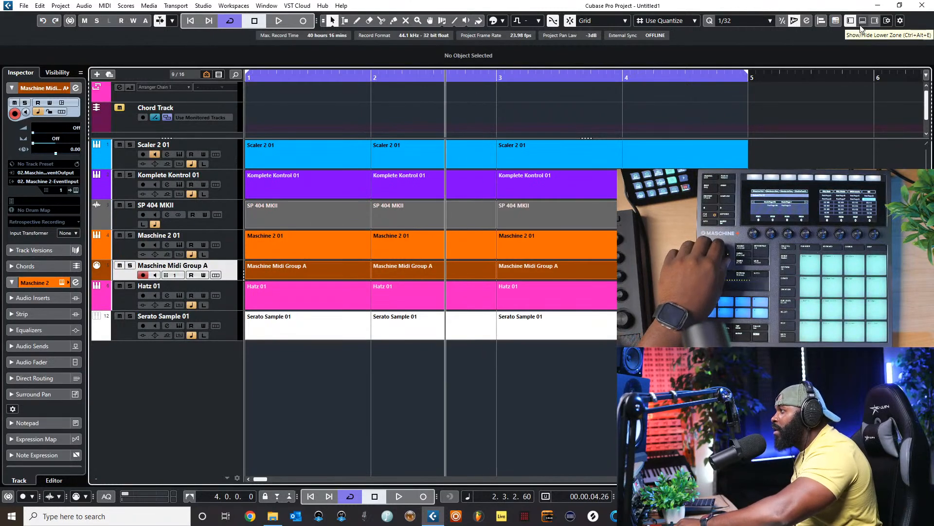
pyautogui.press('Up')
pyautogui.press('Up')
pyautogui.press('Up')
pyautogui.press('Up')
pyautogui.press('Right')
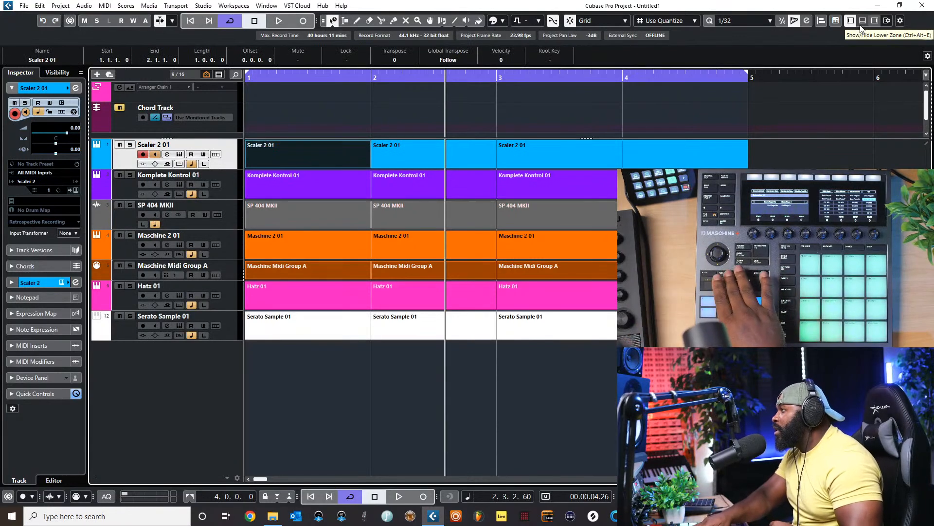
# Nudge the first Scaler 2 01 event later in time to start at 1.2.1.0
pyautogui.hotkey('ctrl', 'Right')
pyautogui.hotkey('ctrl', 'Right')
pyautogui.hotkey('ctrl', 'Right')
pyautogui.hotkey('ctrl', 'Right')
pyautogui.hotkey('ctrl', 'Right')
pyautogui.hotkey('ctrl', 'Right')
pyautogui.hotkey('ctrl', 'Right')
pyautogui.hotkey('ctrl', 'Right')
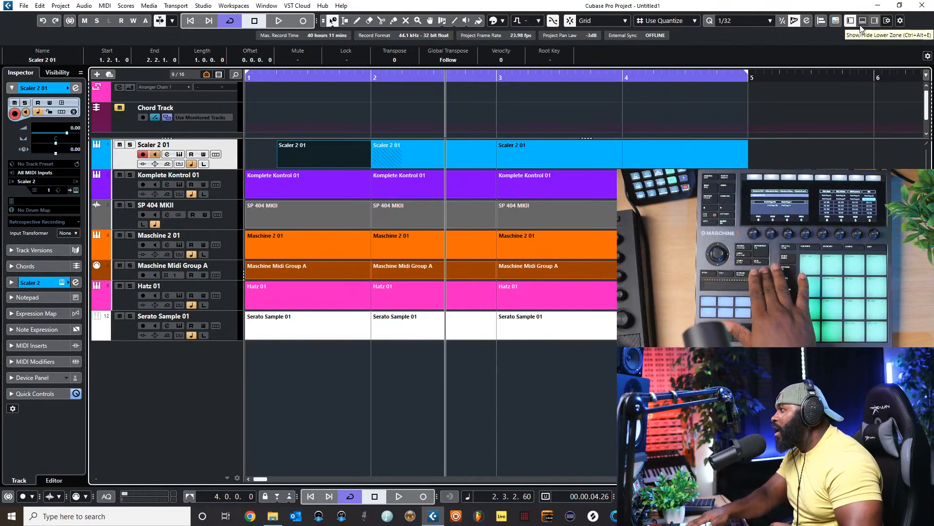
# Nudge the first Scaler 2 01 event back to start at 1.1.1.0
pyautogui.hotkey('ctrl', 'Left')
pyautogui.hotkey('ctrl', 'Left')
pyautogui.hotkey('ctrl', 'Left')
pyautogui.hotkey('ctrl', 'Left')
pyautogui.hotkey('ctrl', 'Left')
pyautogui.hotkey('ctrl', 'Left')
pyautogui.hotkey('ctrl', 'Left')
pyautogui.hotkey('ctrl', 'Left')
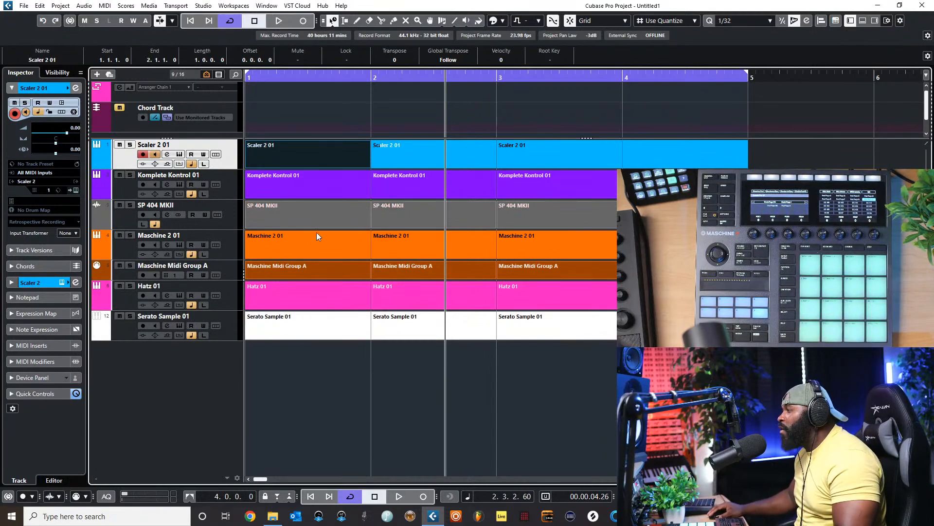
# Examine the Maschine 2 instrument window, moving it aside to set the project cursor to bar 1, and close it
pyautogui.hotkey('alt', 'Tab')
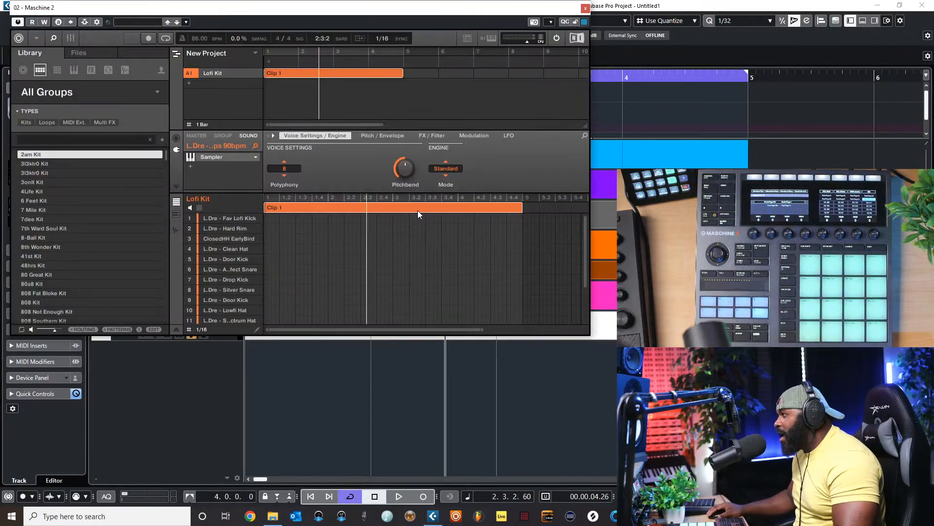
pyautogui.moveTo(381, 16); pyautogui.dragTo(459, 68)
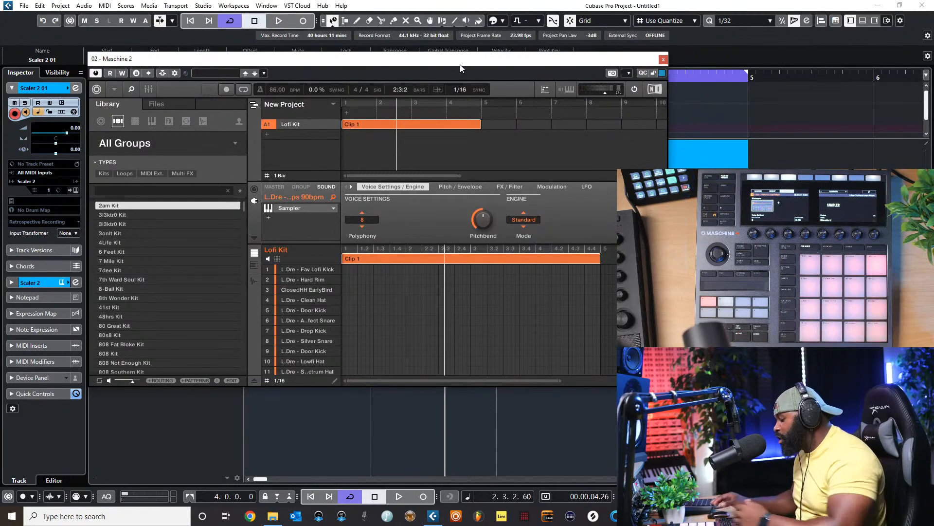
pyautogui.moveTo(402, 58); pyautogui.dragTo(621, 99)
pyautogui.click(244, 77)
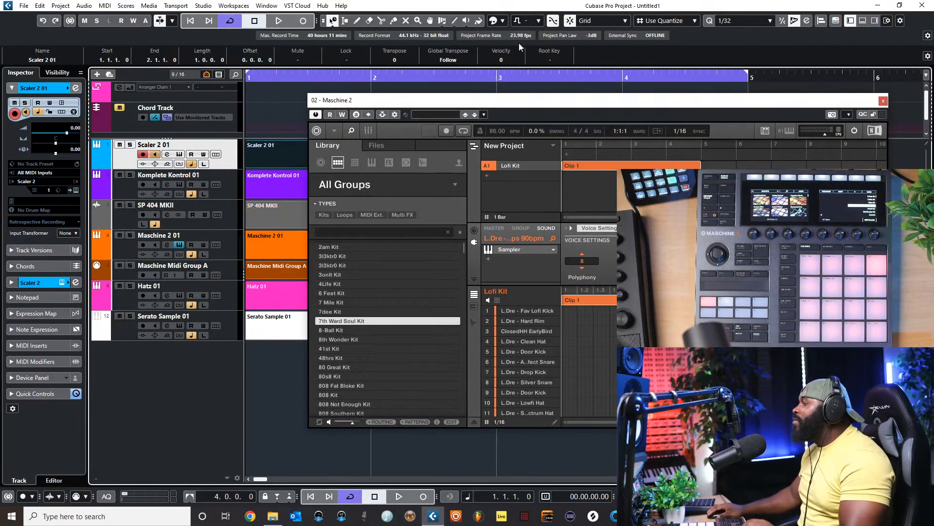
pyautogui.moveTo(502, 104); pyautogui.dragTo(302, 82)
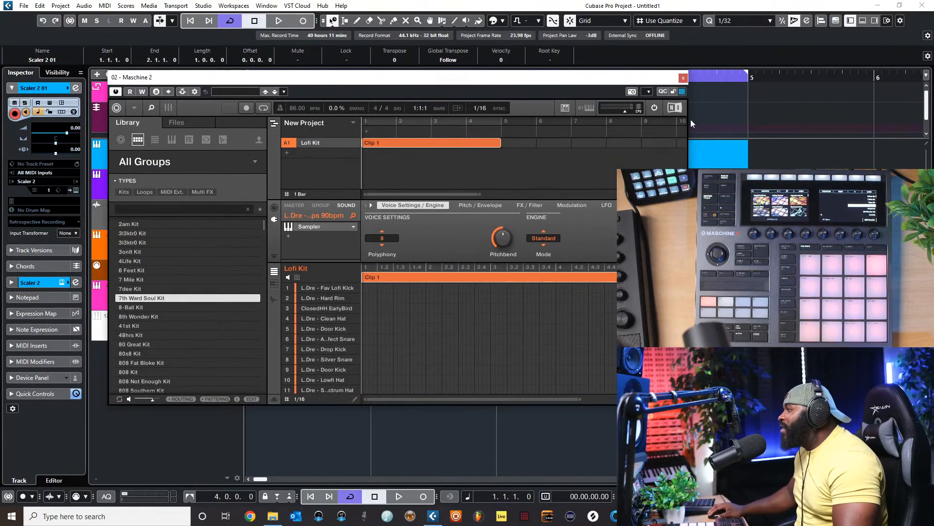
pyautogui.click(683, 78)
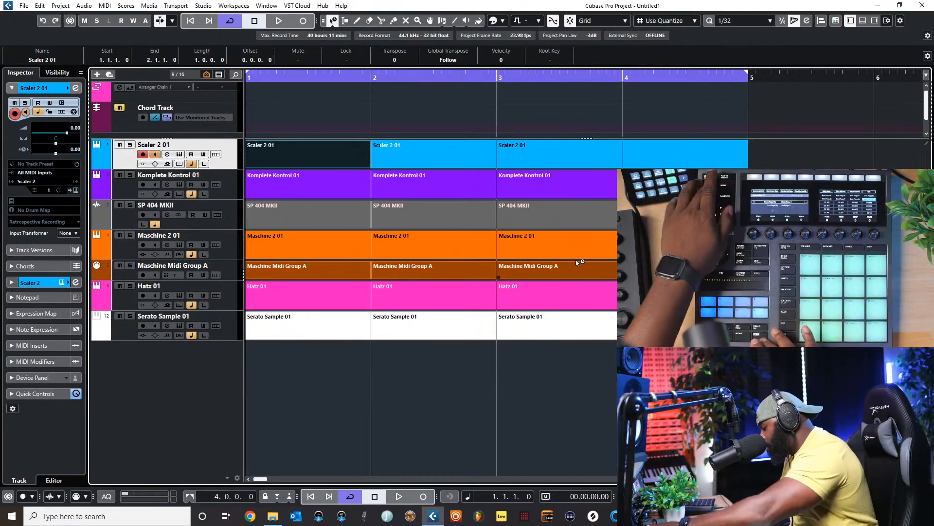
# Undo the nudges of the Scaler 2 01 event and the event splits at bars 2 and 3 on all tracks
pyautogui.hotkey('ctrl', 'Right')
pyautogui.hotkey('ctrl', 'Right')
pyautogui.hotkey('ctrl', 'Right')
pyautogui.hotkey('ctrl', 'Right')
pyautogui.hotkey('ctrl', 'Right')
pyautogui.hotkey('ctrl', 'Right')
pyautogui.hotkey('ctrl', 'z')
pyautogui.hotkey('ctrl', 'z')
pyautogui.hotkey('ctrl', 'z')
pyautogui.hotkey('ctrl', 'z')
pyautogui.hotkey('ctrl', 'z')
pyautogui.hotkey('ctrl', 'z')
pyautogui.hotkey('ctrl', 'z')
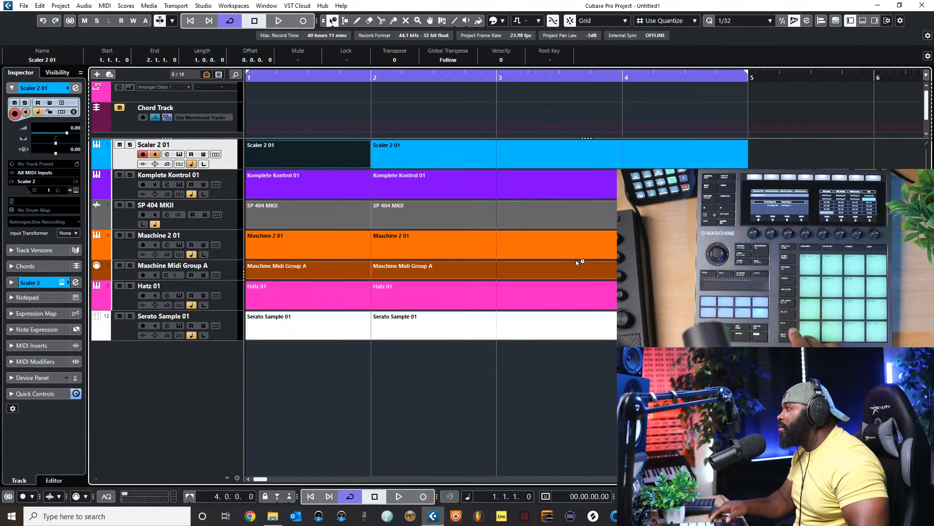
pyautogui.hotkey('ctrl', 'z')
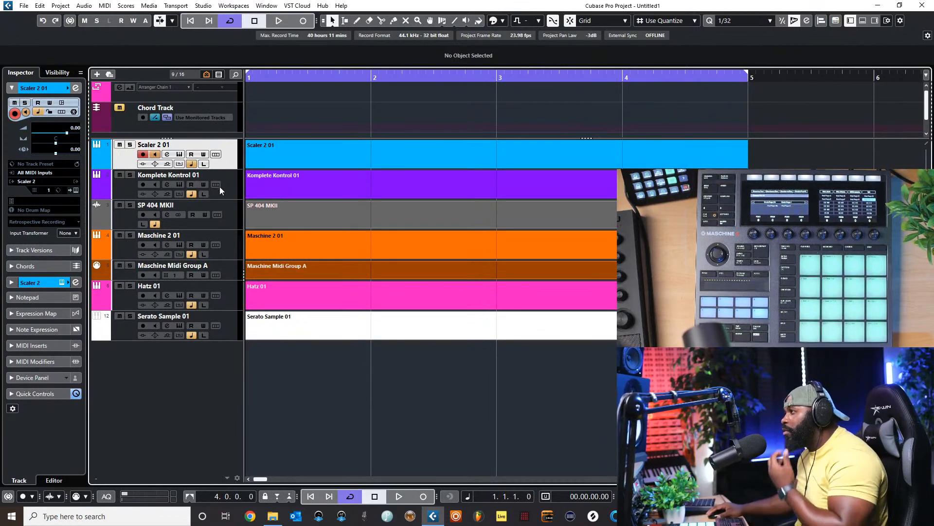
# Select the Maschine 2 01 track and open its instrument window
pyautogui.click(233, 276)
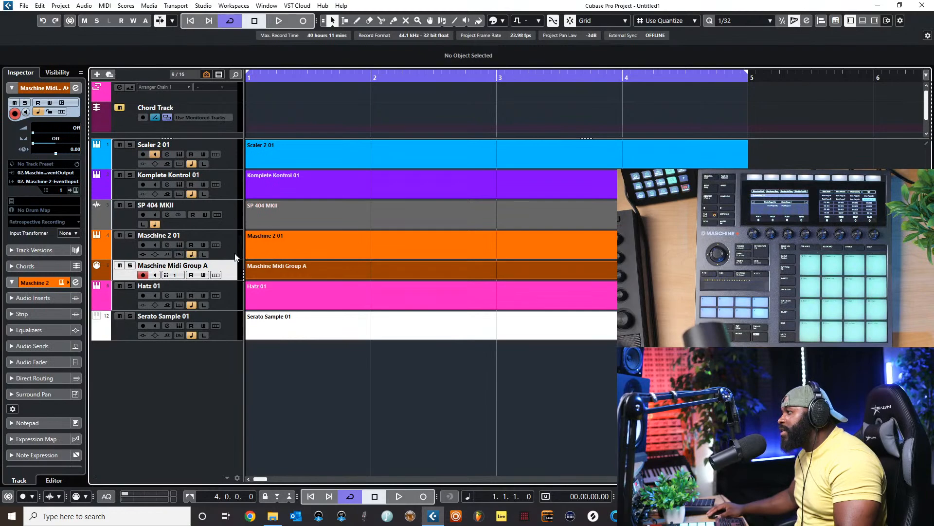
pyautogui.click(238, 254)
pyautogui.click(181, 245)
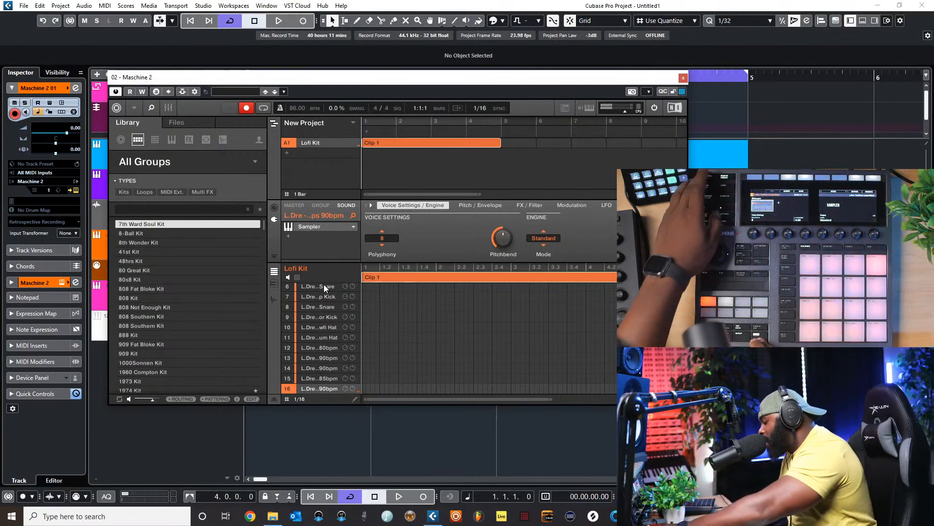
# Try toggling the project's record mode on and off while the Maschine 2 window is open
pyautogui.press('KP_Multiply')
pyautogui.press('space')
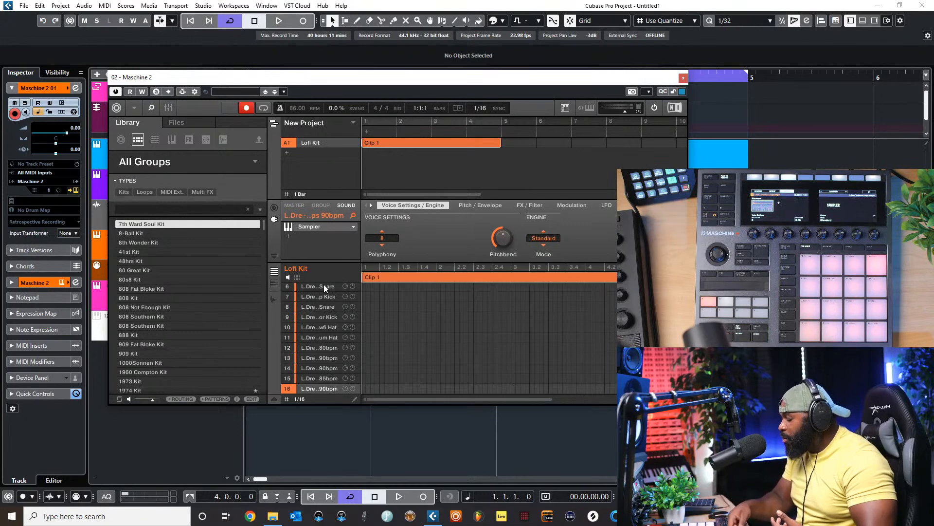
pyautogui.press('KP_Multiply')
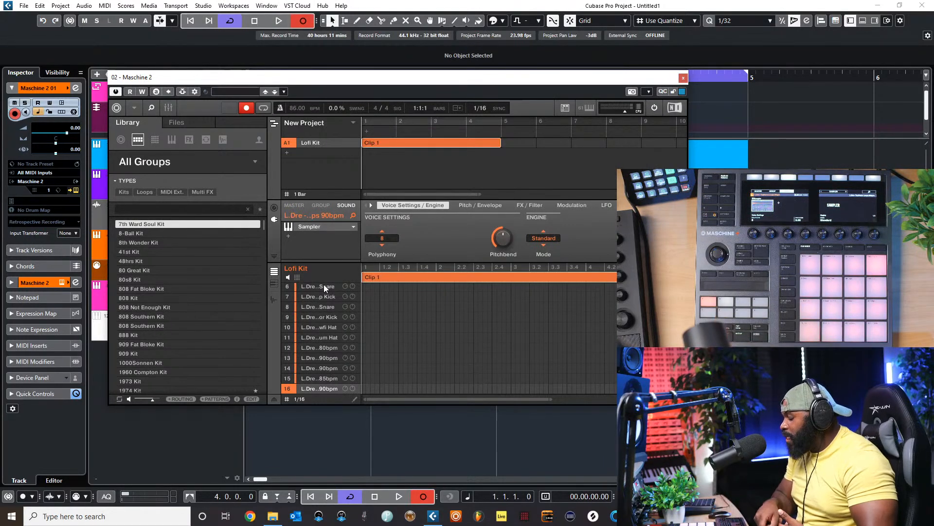
pyautogui.press('KP_Multiply')
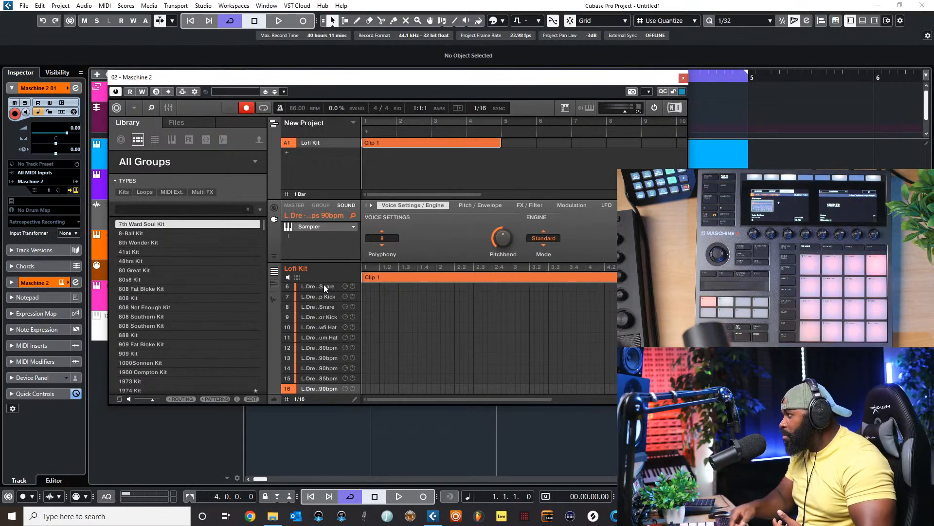
# Record a Hard Rim pattern into Clip 1 of the Lofi Kit and play it back
pyautogui.press('KP_Multiply')
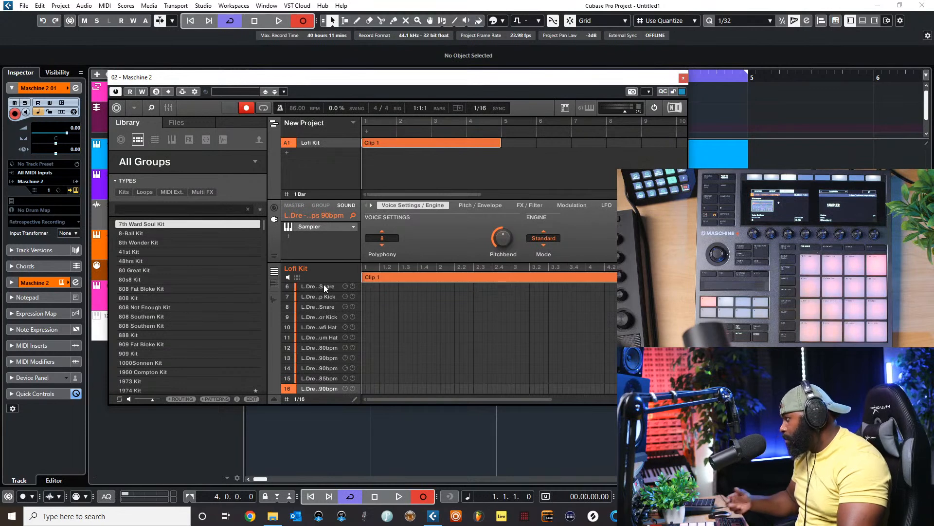
pyautogui.press('space')
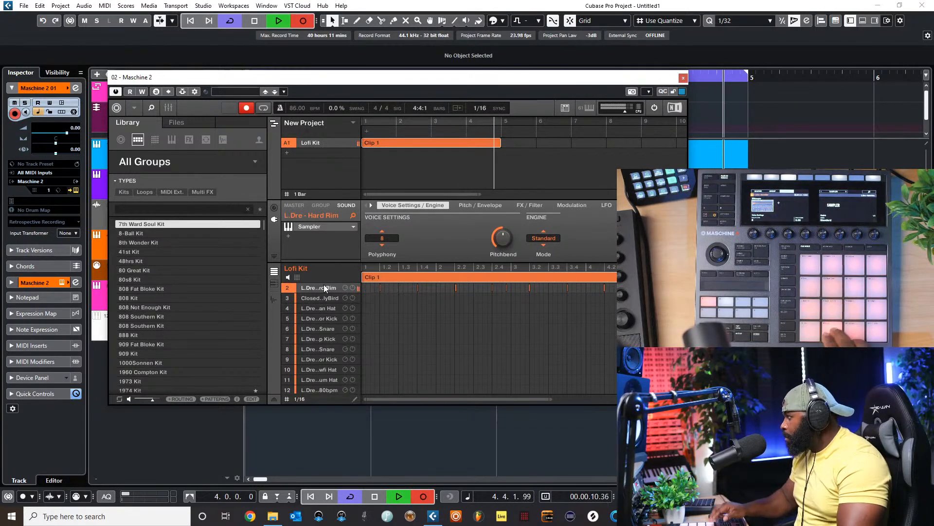
pyautogui.press('space')
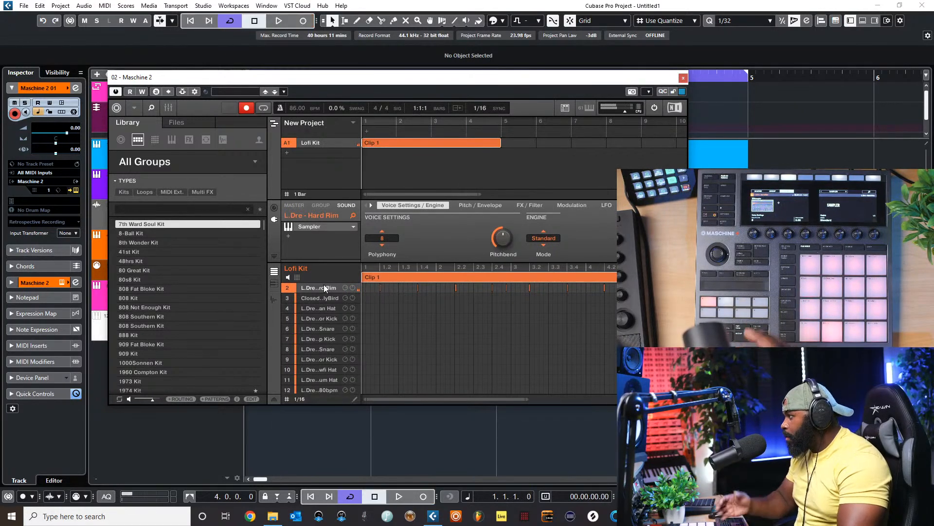
pyautogui.press('space')
pyautogui.press('space')
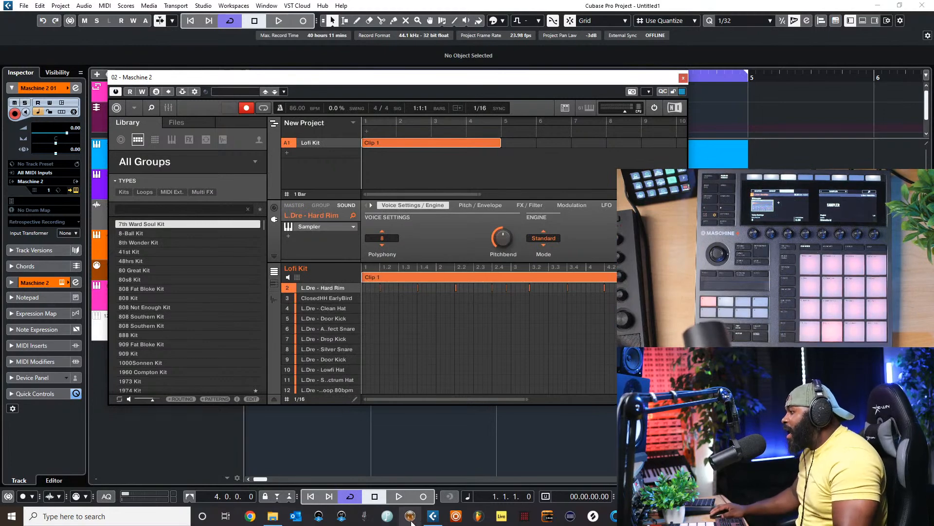
# Minimize the project, close the Maschine 2 window, and examine the Cubase Pro 12 template in the Native Instruments Controller Editor
pyautogui.click(878, 7)
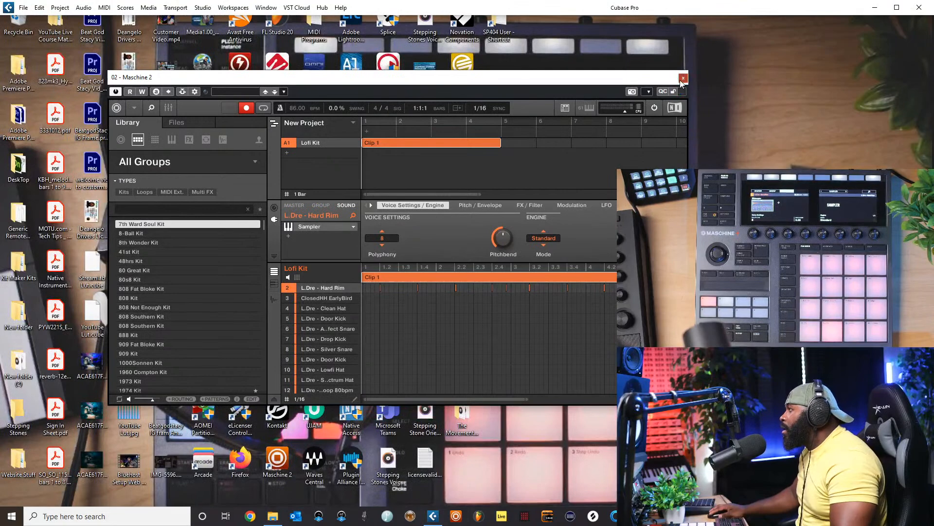
pyautogui.click(682, 79)
pyautogui.doubleClick(241, 214)
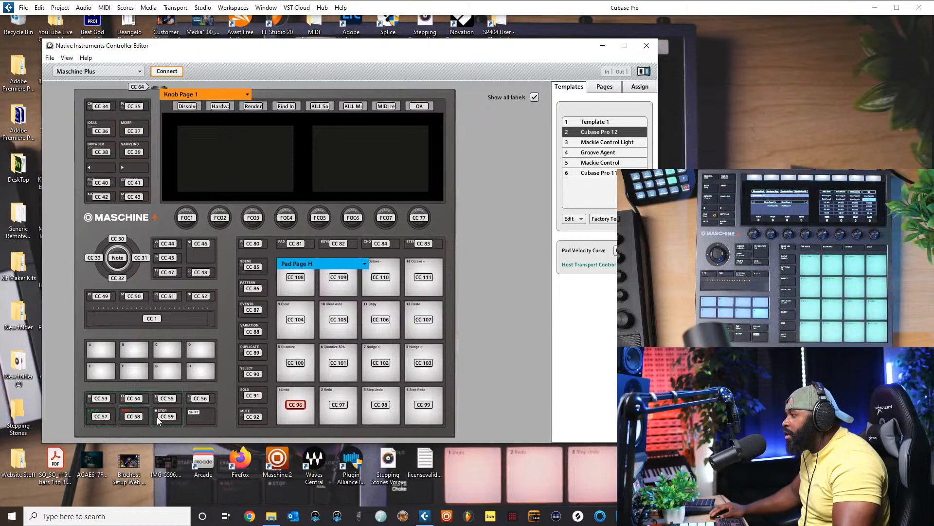
pyautogui.click(646, 46)
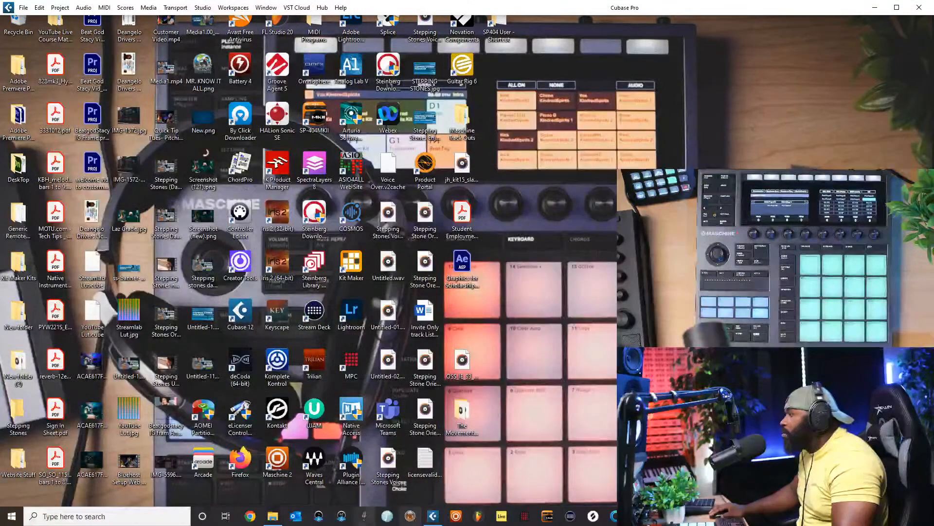
# Switch back to the Cubase project and reopen the instrument window of the Maschine 2 01 track
pyautogui.click(433, 516)
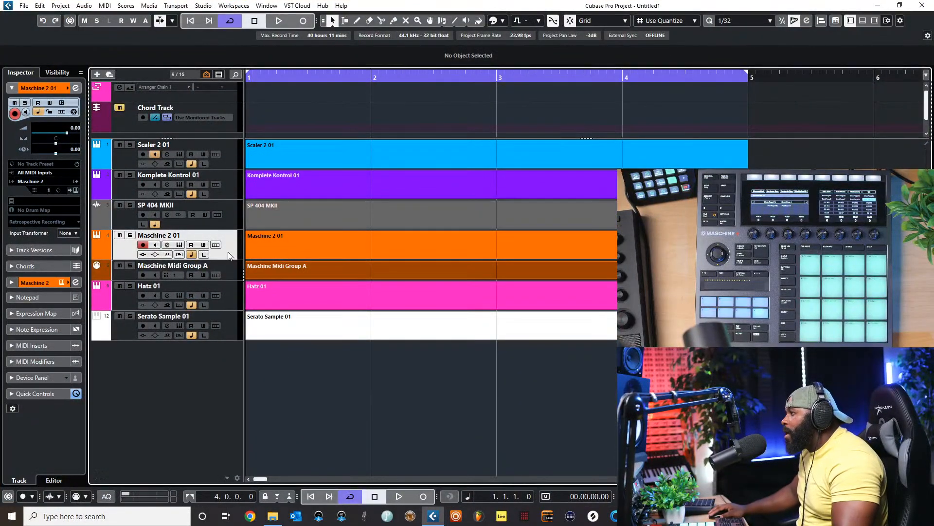
pyautogui.click(180, 245)
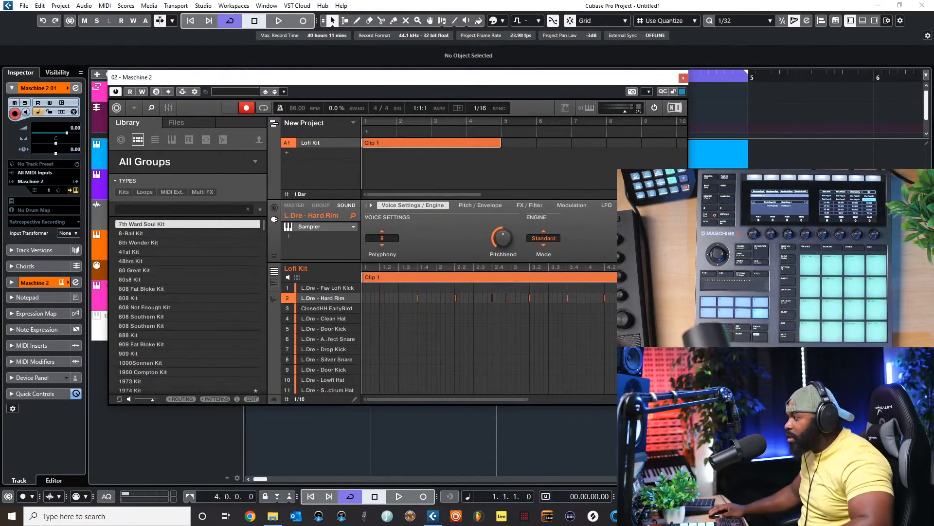
# Examine the Lofi Kit's group and sound settings and the extent of Clip 1 in the pattern editor
pyautogui.click(322, 205)
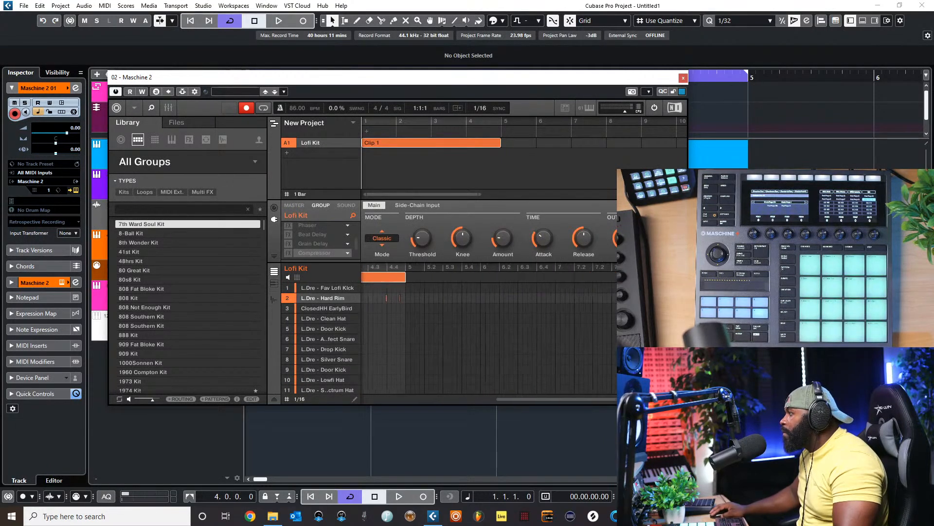
pyautogui.click(346, 205)
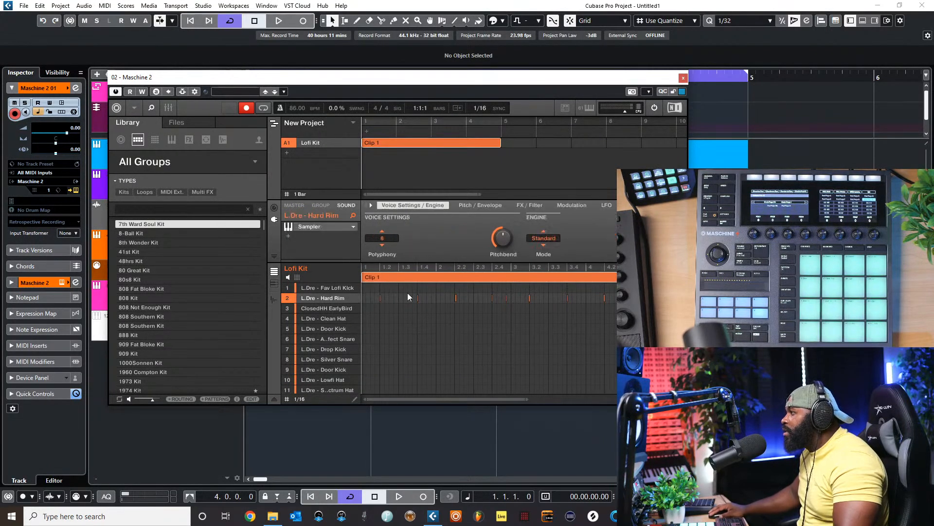
pyautogui.moveTo(413, 400); pyautogui.dragTo(561, 399)
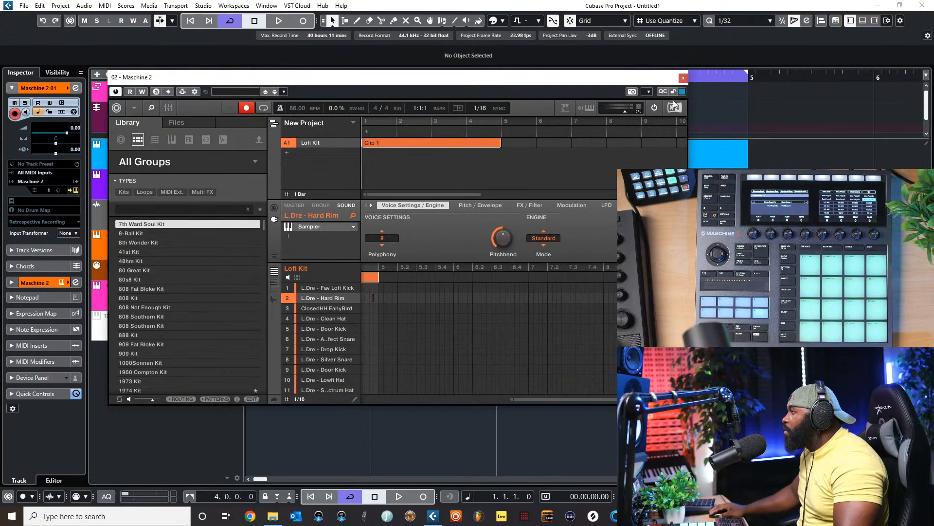
pyautogui.click(390, 142)
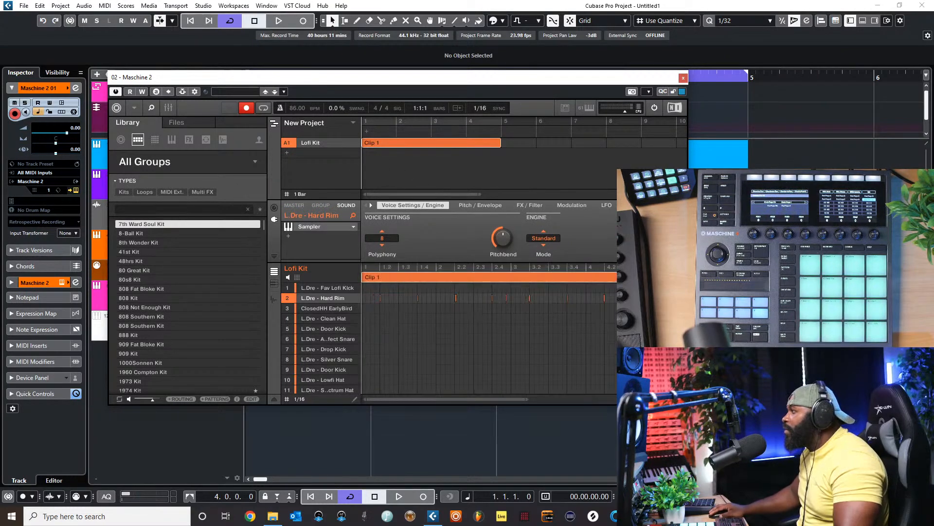
pyautogui.moveTo(365, 399)
pyautogui.mouseDown()
pyautogui.moveTo(512, 399)
pyautogui.moveTo(376, 399)
pyautogui.mouseUp()
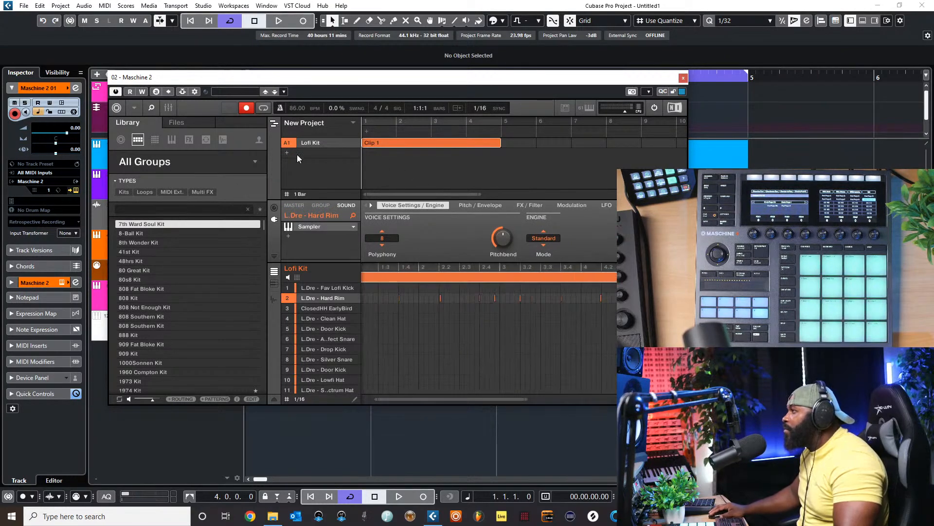
# Compare the Maschine 2 arranger's Song and Ideas views, ending on Pattern 1 of Scene 1 in Ideas view
pyautogui.click(274, 122)
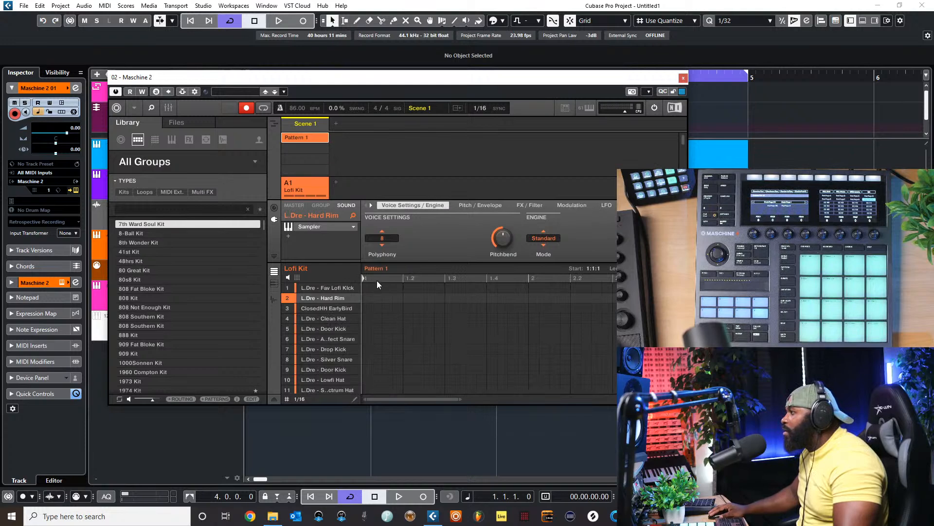
pyautogui.click(274, 124)
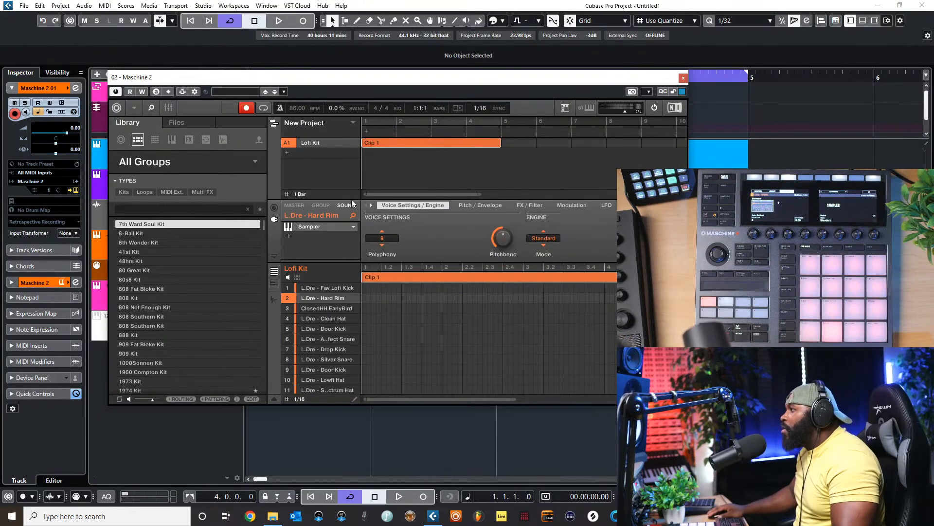
pyautogui.click(273, 125)
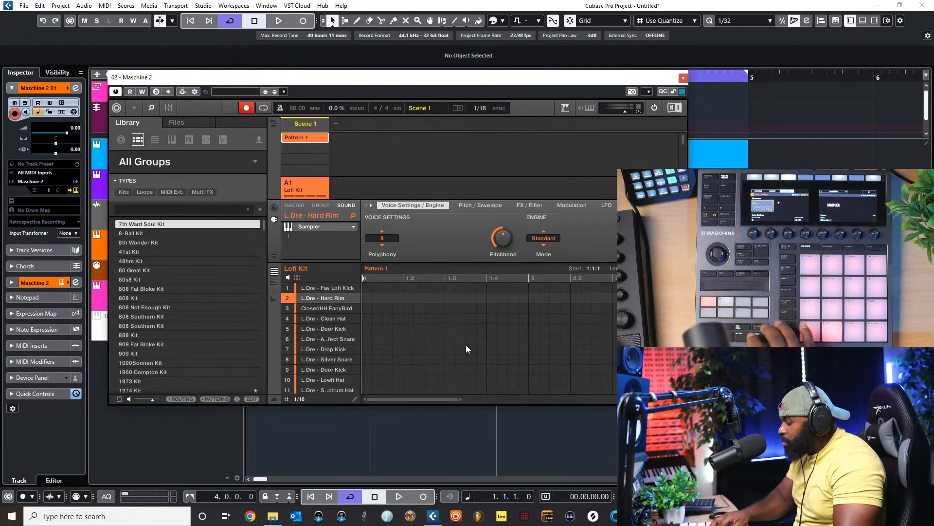
# Record a Hard Rim performance into the Lofi Kit's Pattern 1 using the project transport, and stop it when done
pyautogui.press('KP_Multiply')
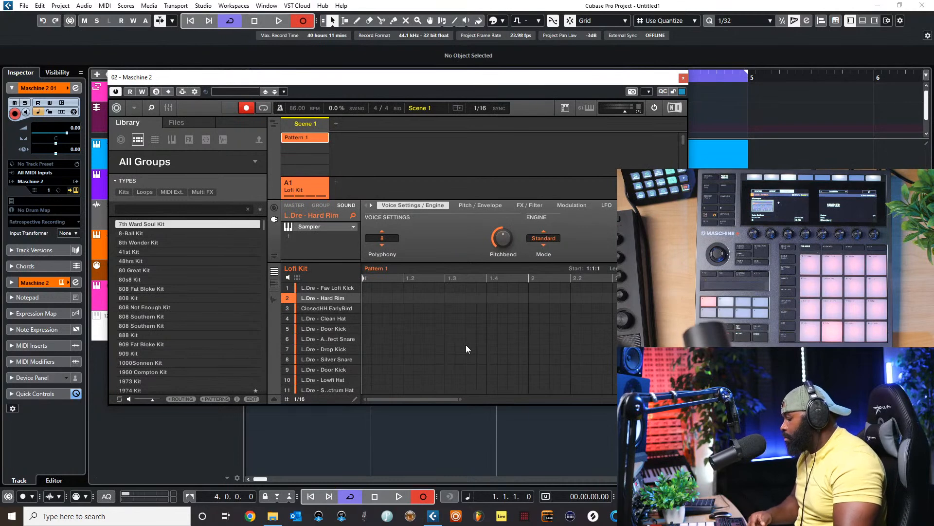
pyautogui.press('space')
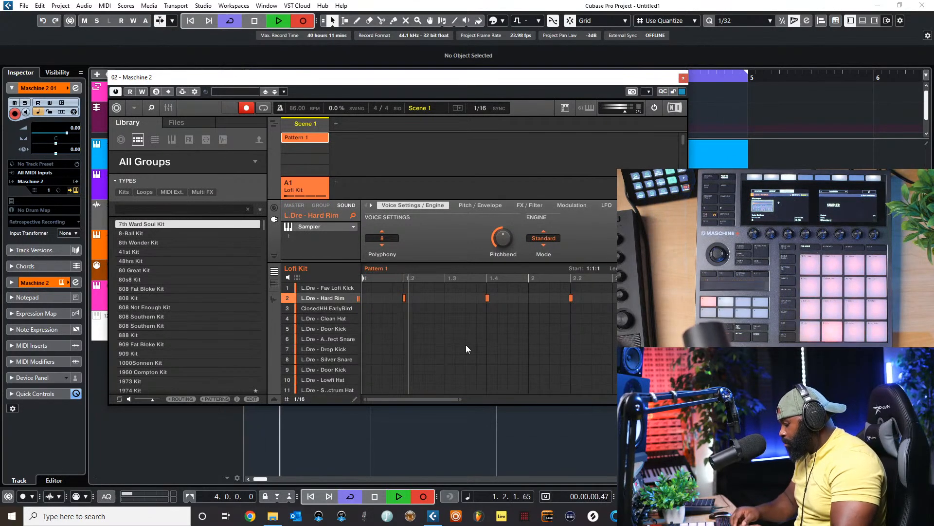
pyautogui.press('space')
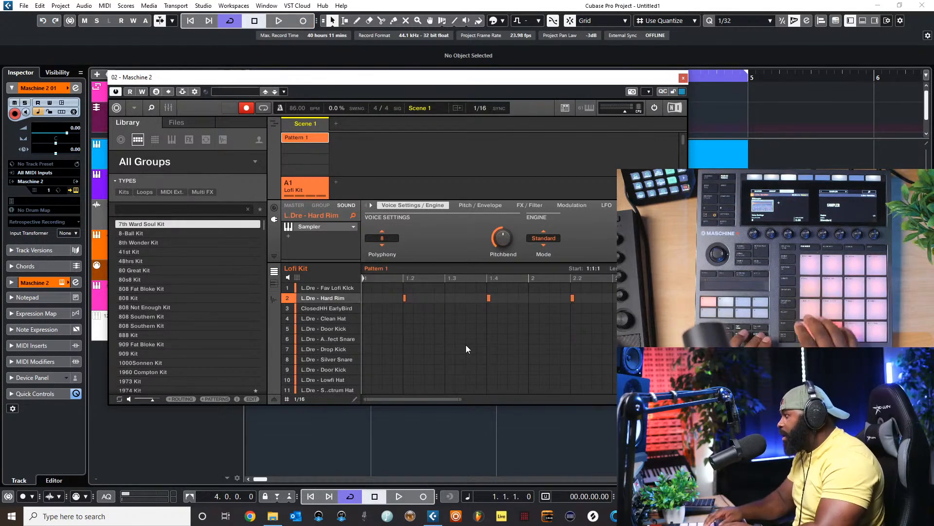
pyautogui.moveTo(530, 78); pyautogui.dragTo(563, 46)
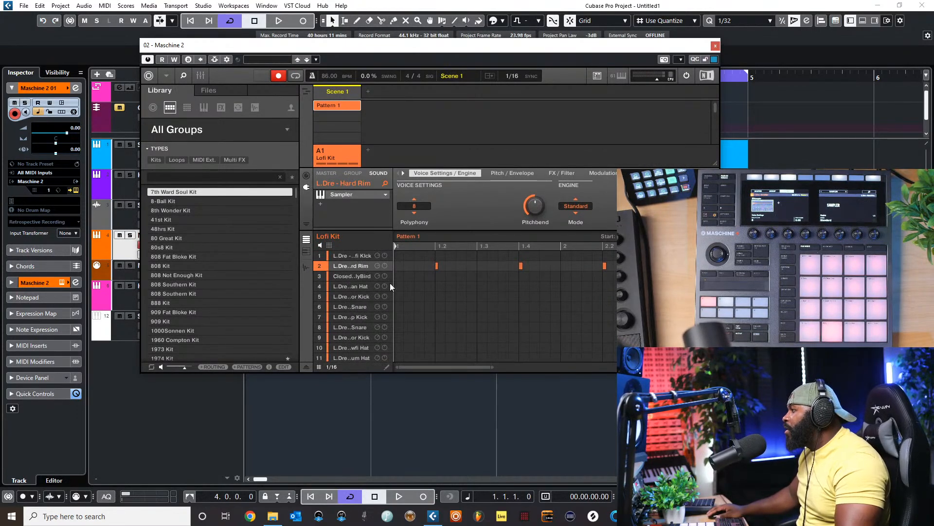
pyautogui.click(166, 76)
pyautogui.moveTo(182, 112)
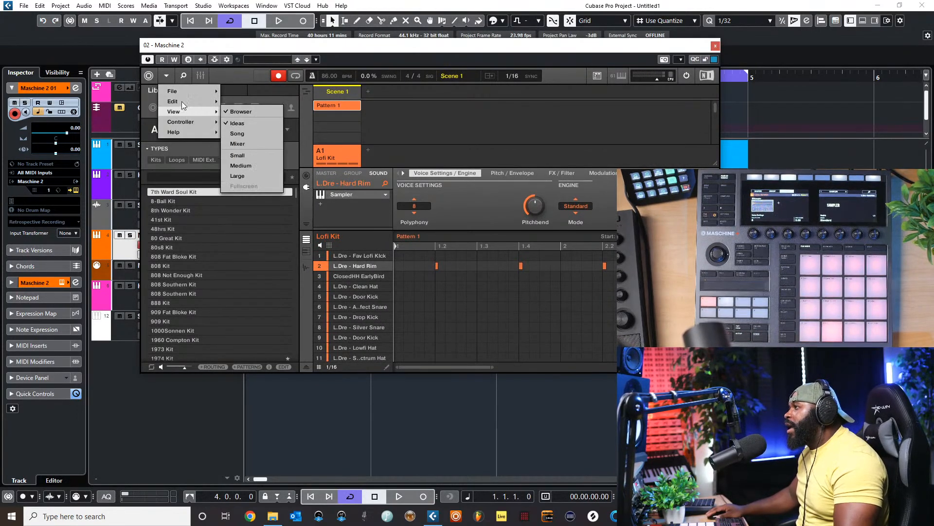
pyautogui.moveTo(181, 92)
pyautogui.moveTo(292, 111)
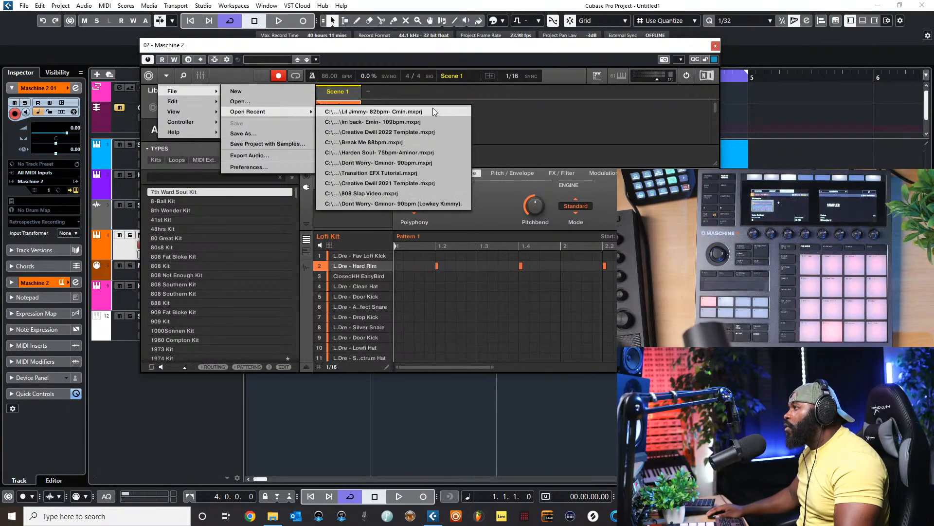
pyautogui.click(538, 116)
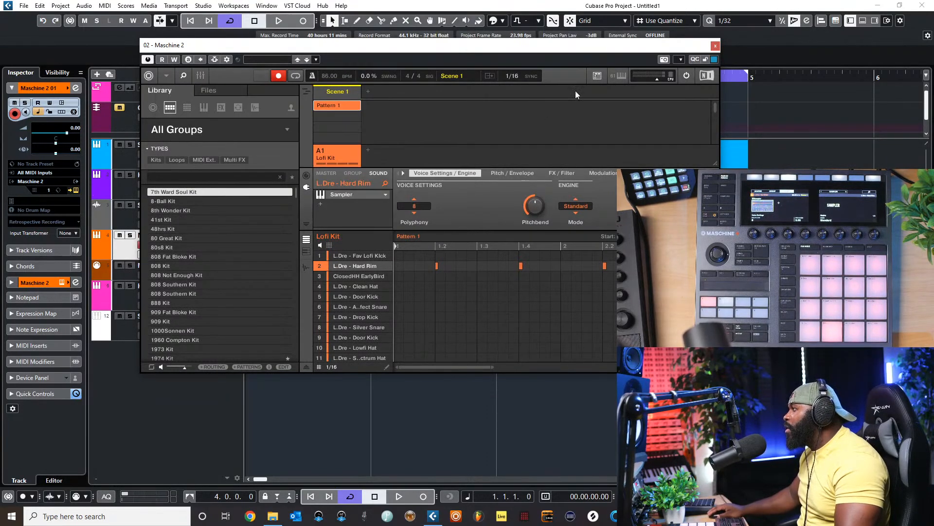
pyautogui.moveTo(527, 47); pyautogui.dragTo(595, 44)
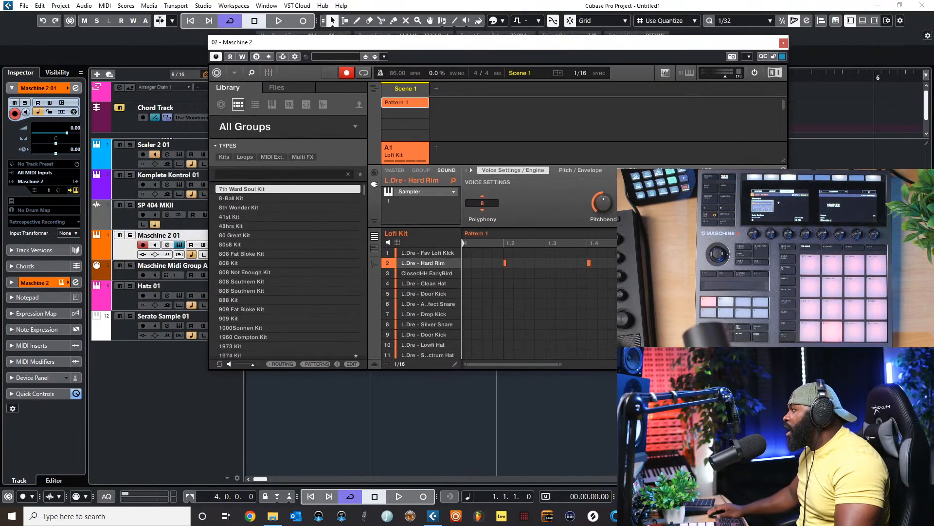
pyautogui.moveTo(388, 243)
pyautogui.mouseDown()
pyautogui.moveTo(472, 423)
pyautogui.moveTo(240, 372)
pyautogui.moveTo(163, 375)
pyautogui.mouseUp()
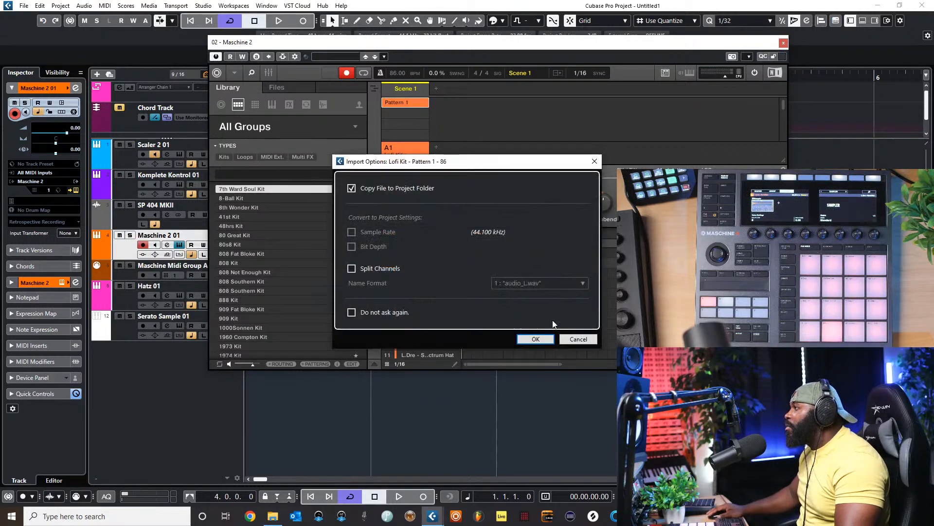
pyautogui.click(576, 340)
# Import Lofi Kit Pattern 1 as audio onto a new track below Serato Sample 01, copying the file to the project folder, and play it back
pyautogui.moveTo(548, 42); pyautogui.dragTo(364, 5)
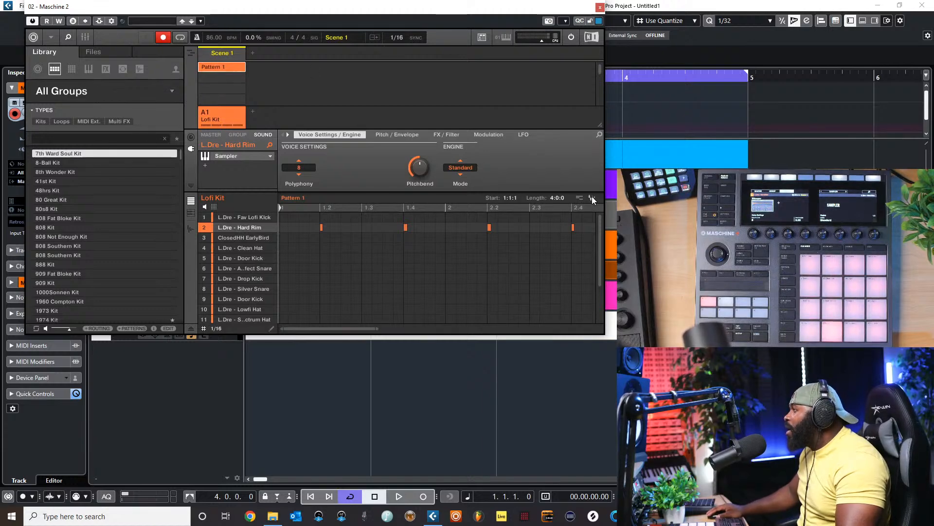
pyautogui.moveTo(592, 197); pyautogui.dragTo(146, 360)
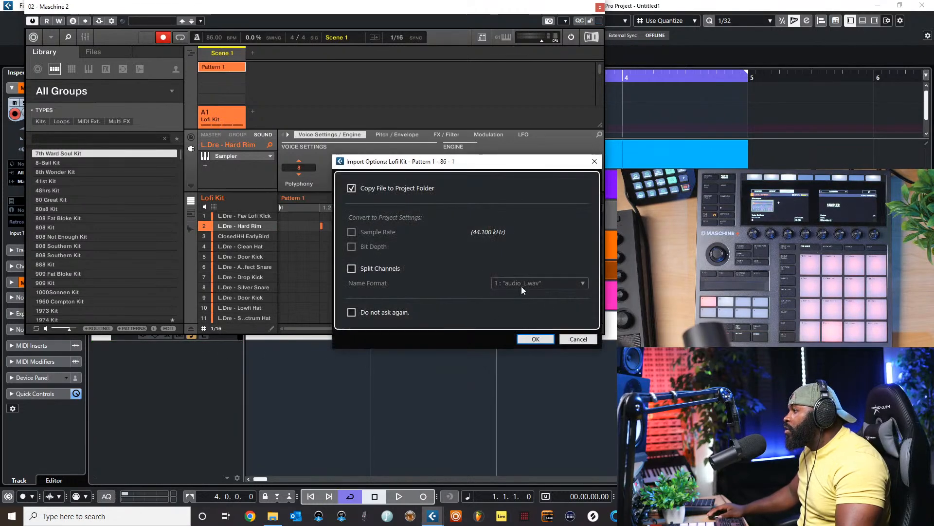
pyautogui.click(535, 339)
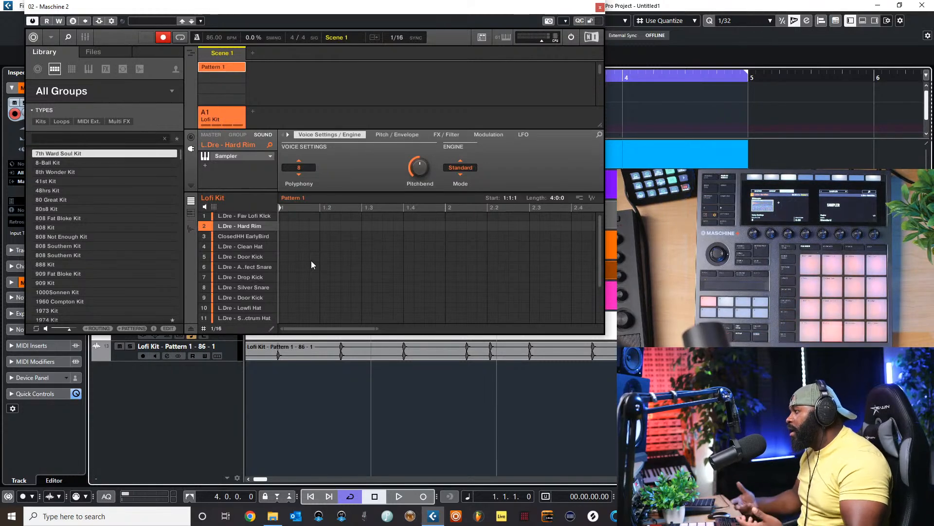
pyautogui.press('space')
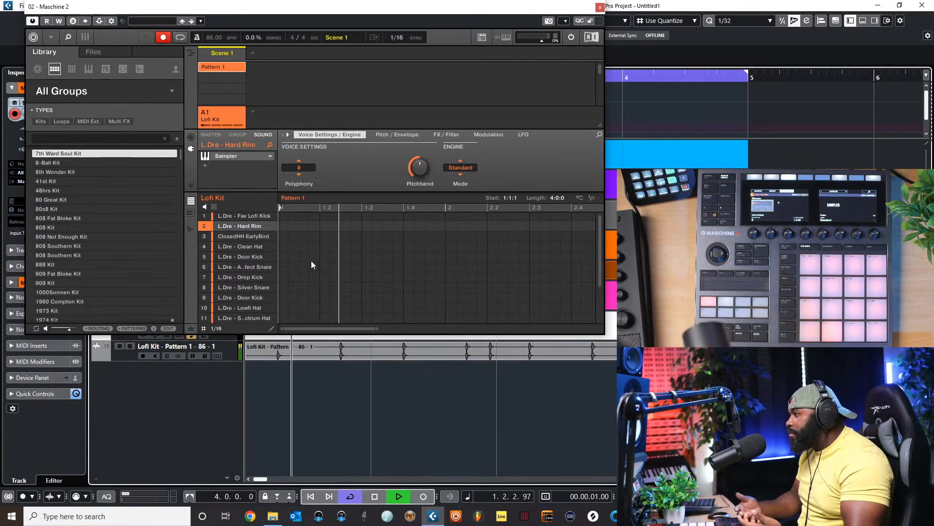
pyautogui.press('space')
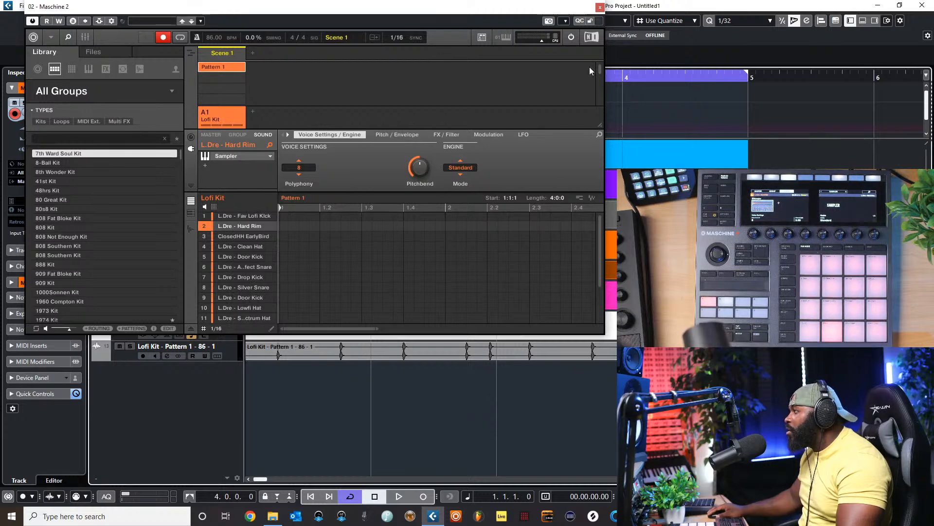
# Close the Maschine 2 window, select the Maschine Midi Group A track, and make that track slightly taller
pyautogui.click(601, 7)
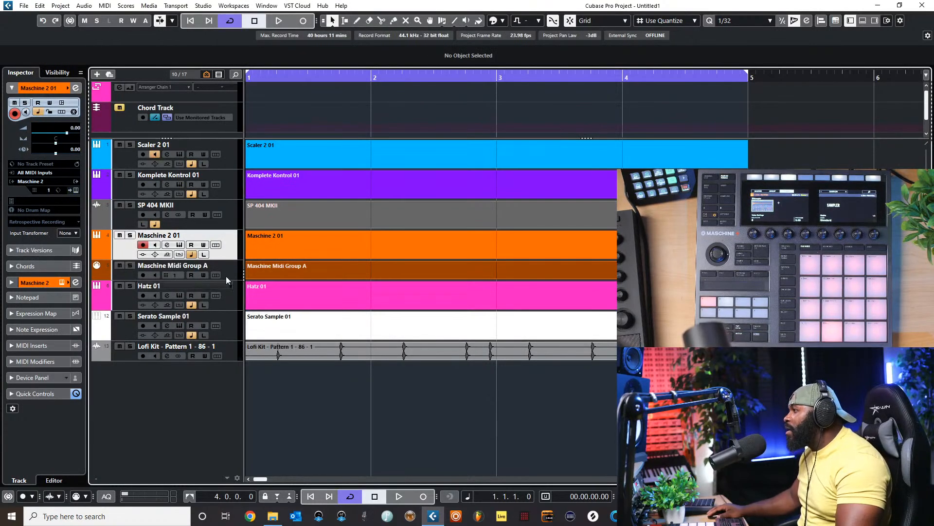
pyautogui.click(231, 266)
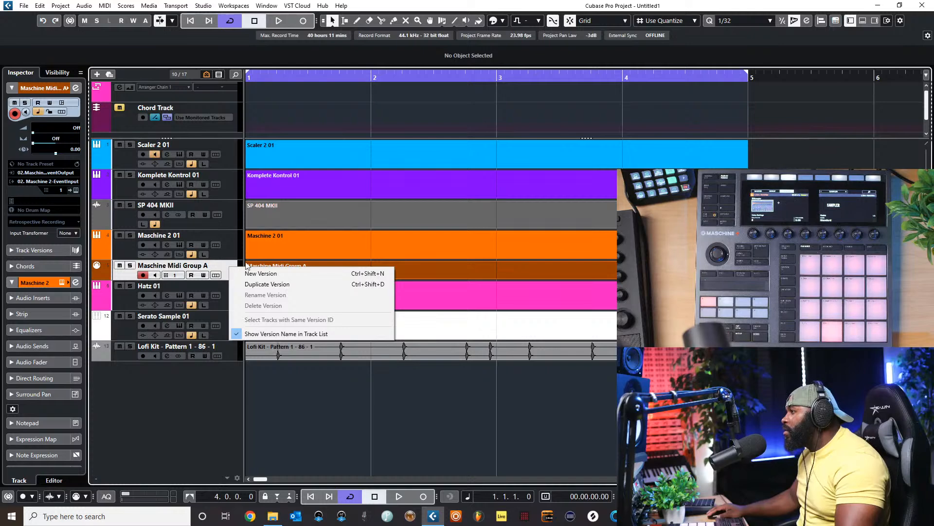
pyautogui.click(433, 257)
pyautogui.moveTo(204, 277)
pyautogui.mouseDown()
pyautogui.moveTo(206, 297)
pyautogui.moveTo(207, 288)
pyautogui.mouseUp()
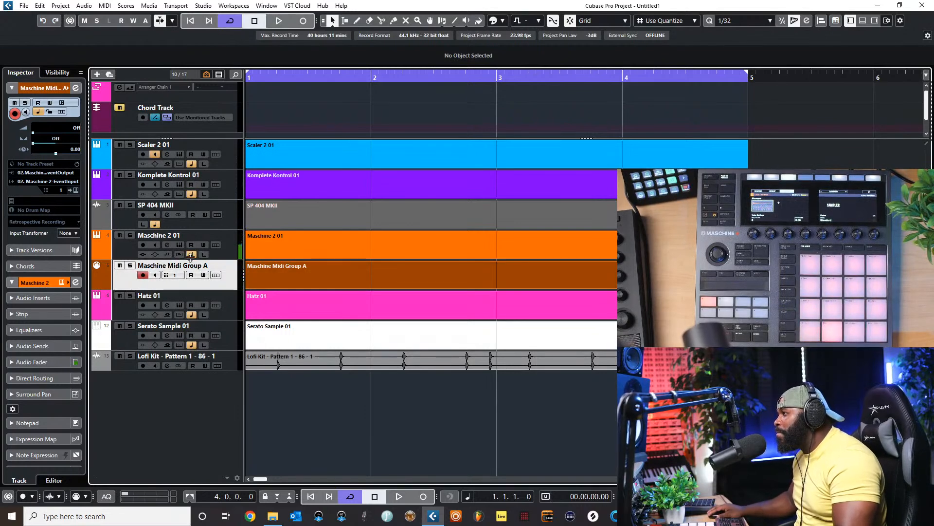
# Record a pad performance as MIDI into the Maschine Midi Group A part and play it back
pyautogui.click(272, 270)
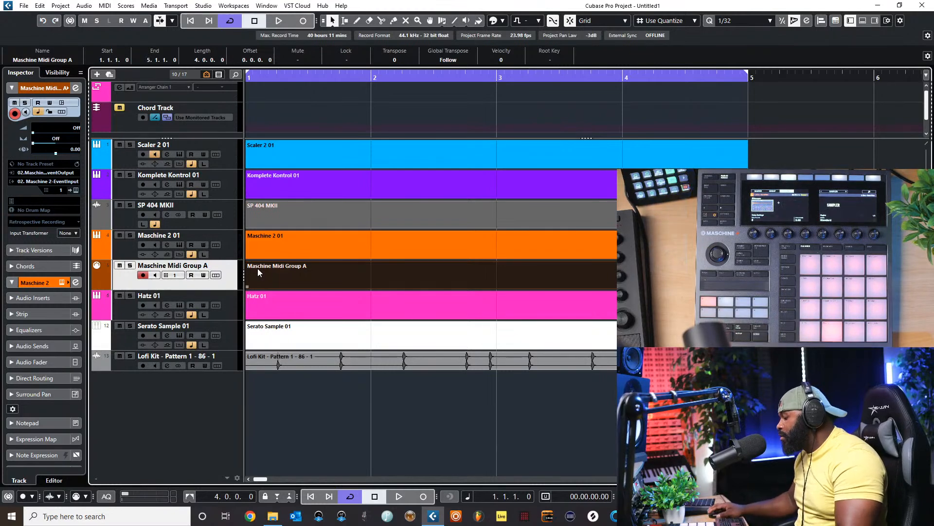
pyautogui.press('KP_Multiply')
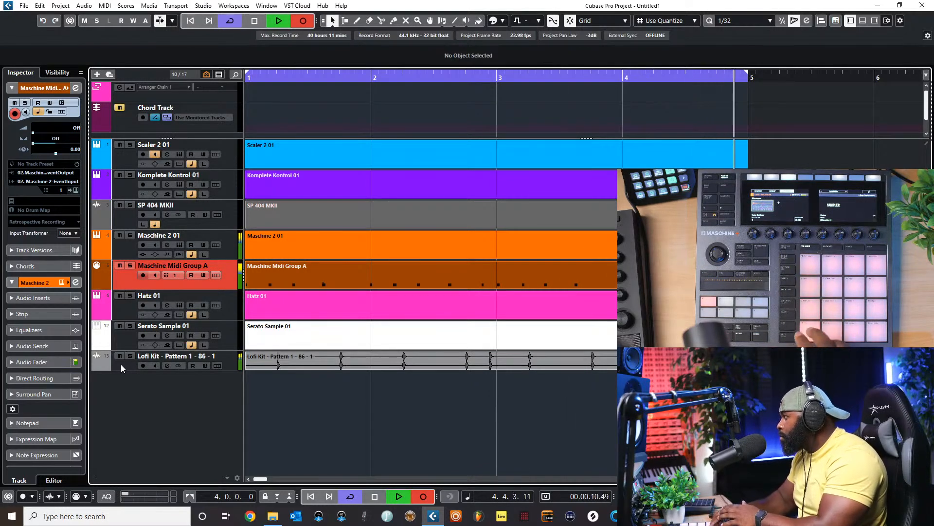
pyautogui.press('space')
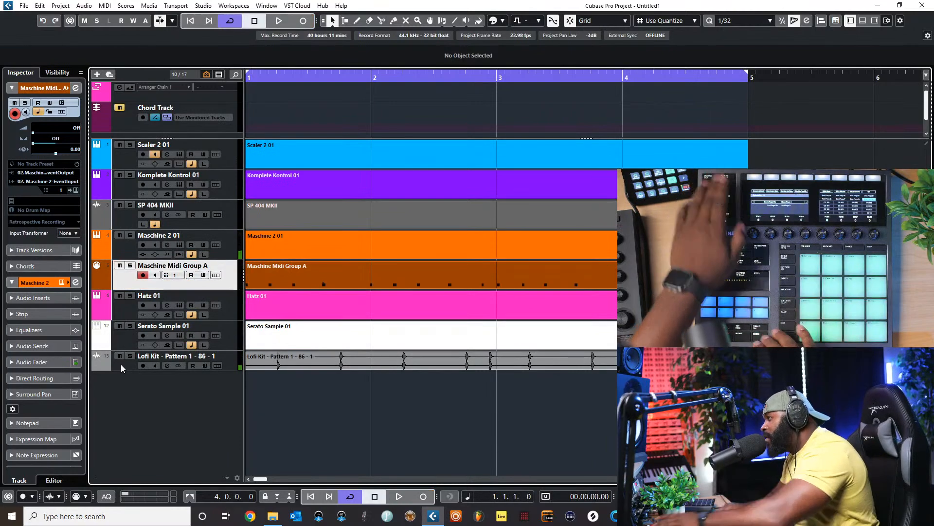
pyautogui.click(281, 273)
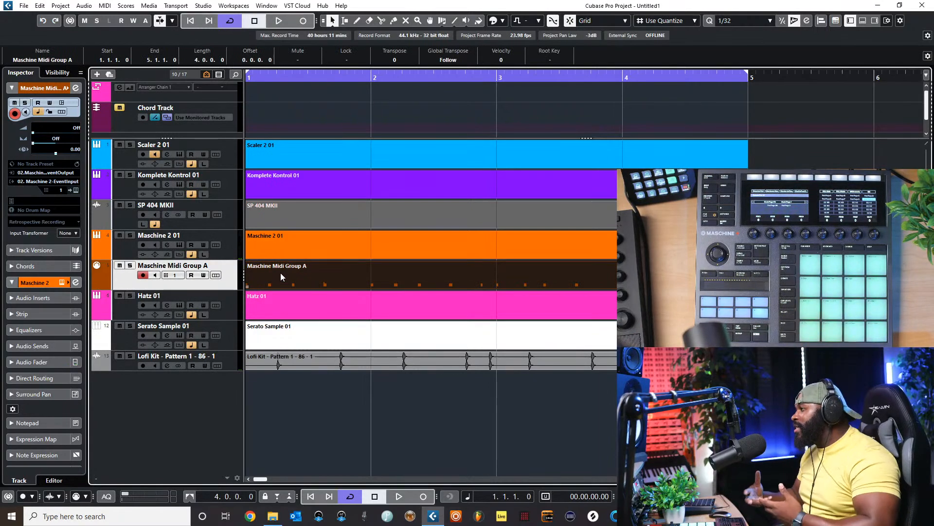
pyautogui.press('space')
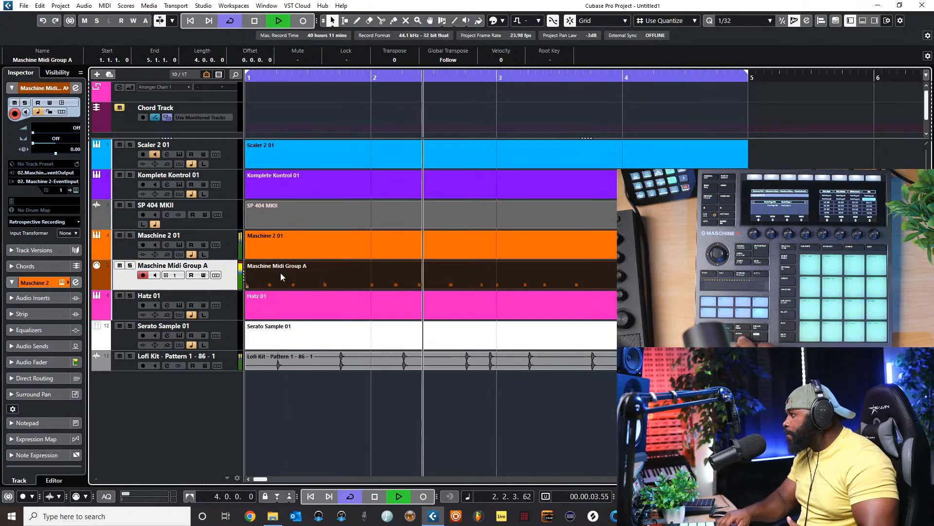
pyautogui.press('space')
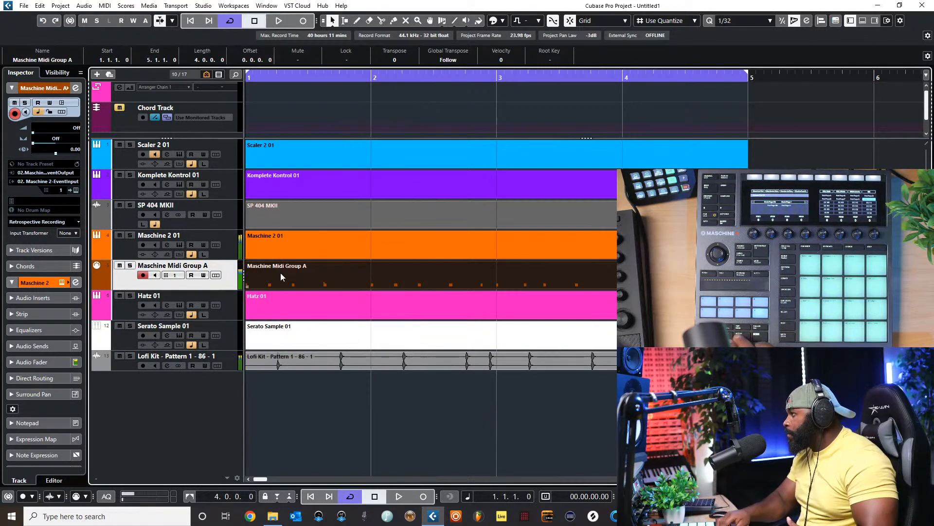
# Check Pattern 1 in the Maschine 2 instrument window, close the window, and play the recorded MIDI part again
pyautogui.click(180, 245)
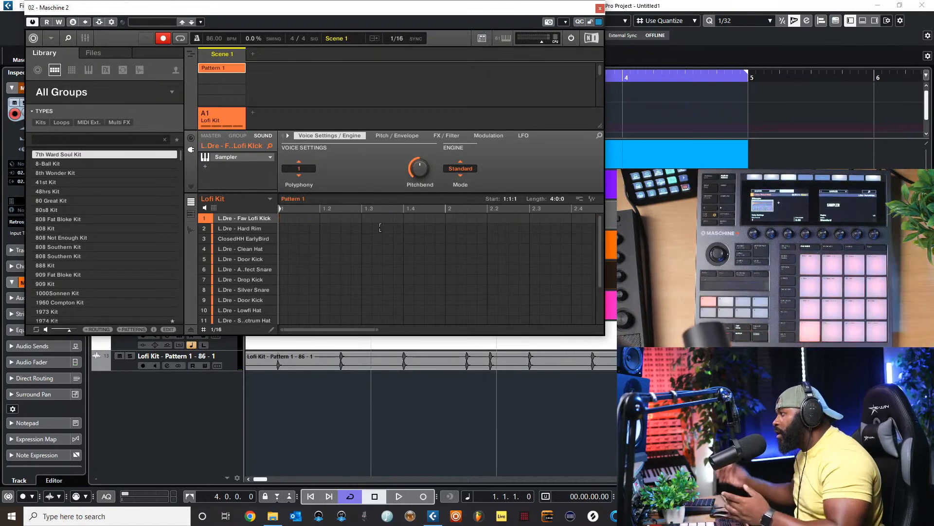
pyautogui.click(600, 8)
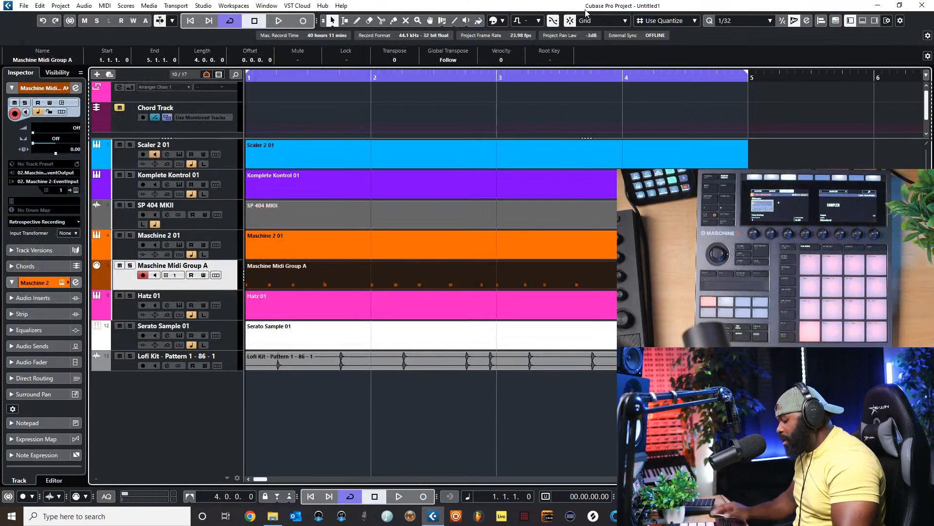
pyautogui.press('space')
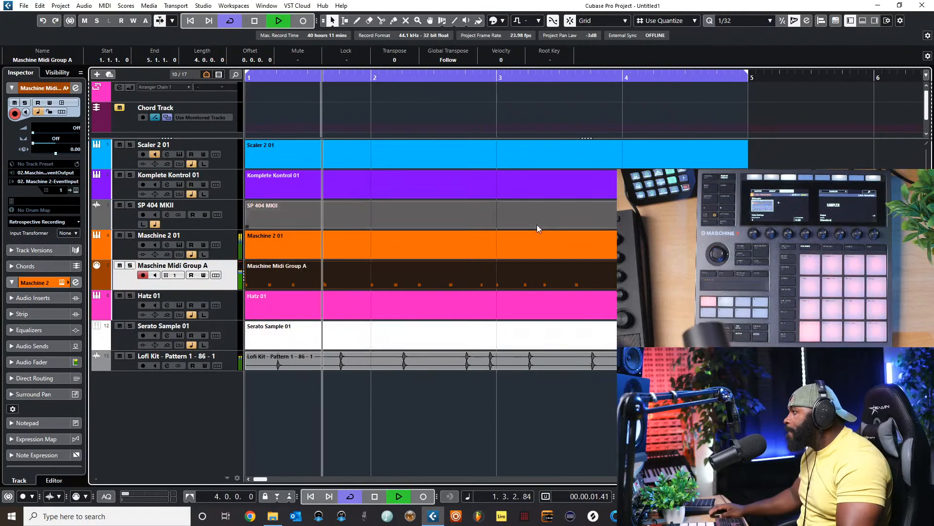
pyautogui.press('space')
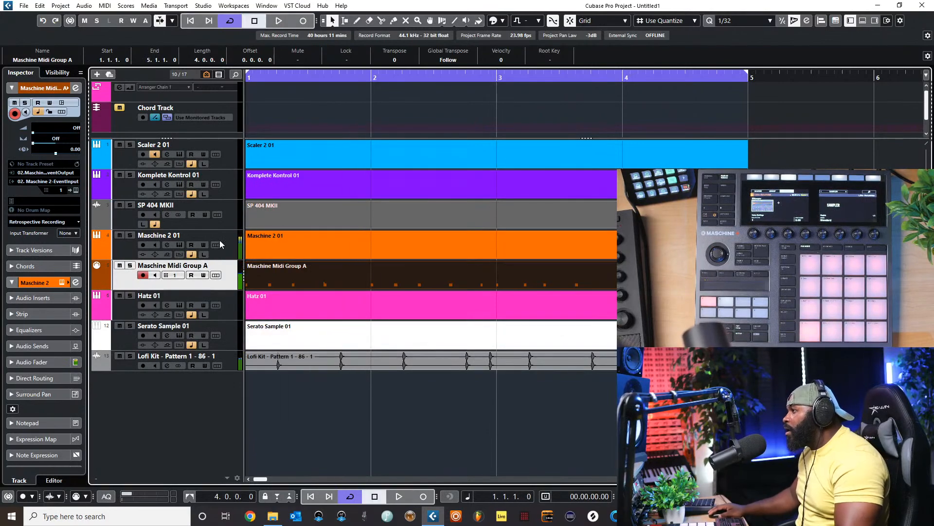
# Play the project with the Maschine 2 instrument window open to check Pattern 1, close the window, and stop playback
pyautogui.click(180, 245)
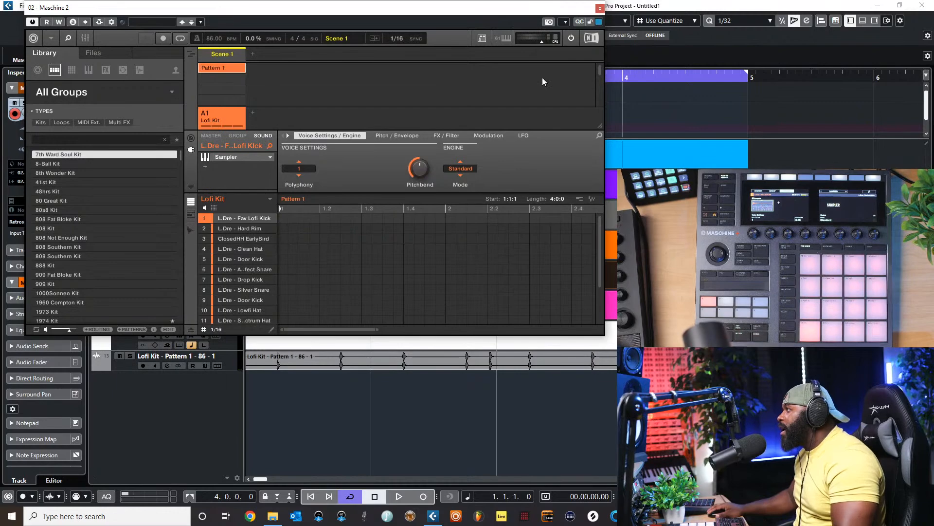
pyautogui.moveTo(541, 17); pyautogui.dragTo(588, 50)
pyautogui.press('space')
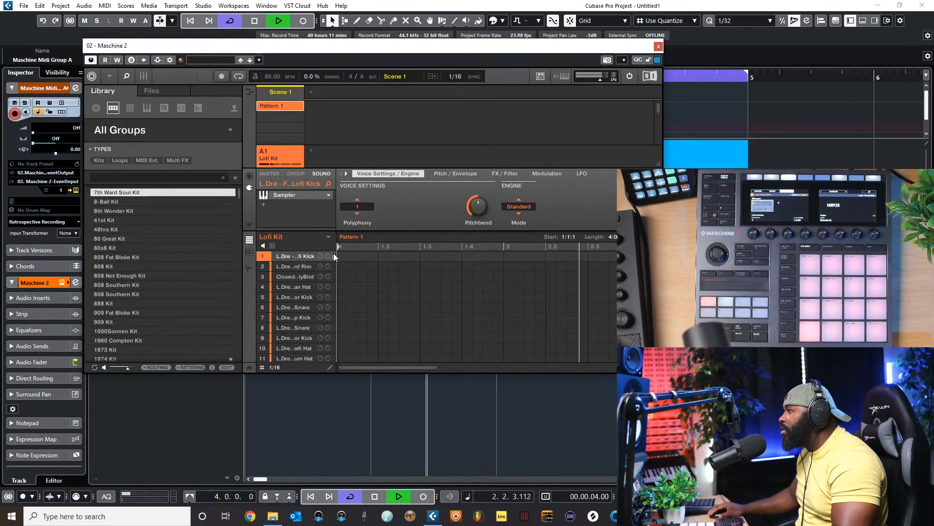
pyautogui.click(659, 46)
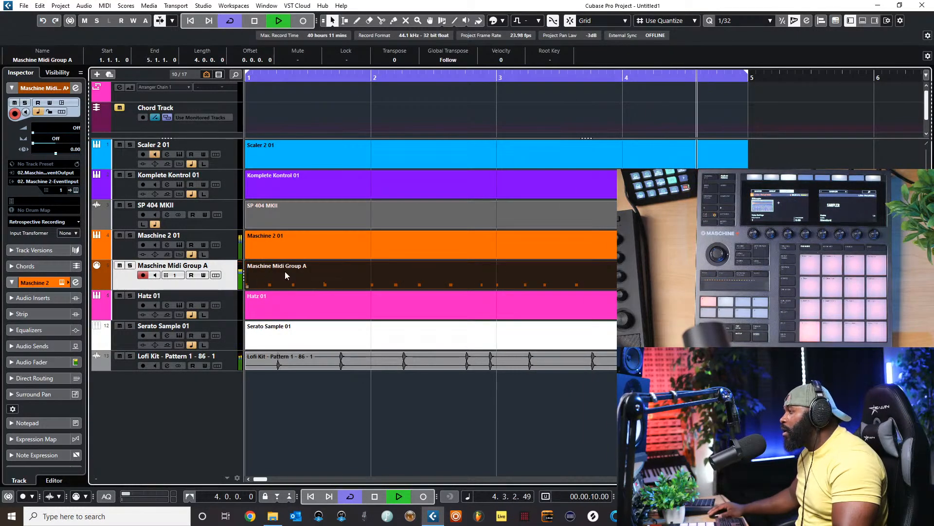
pyautogui.press('space')
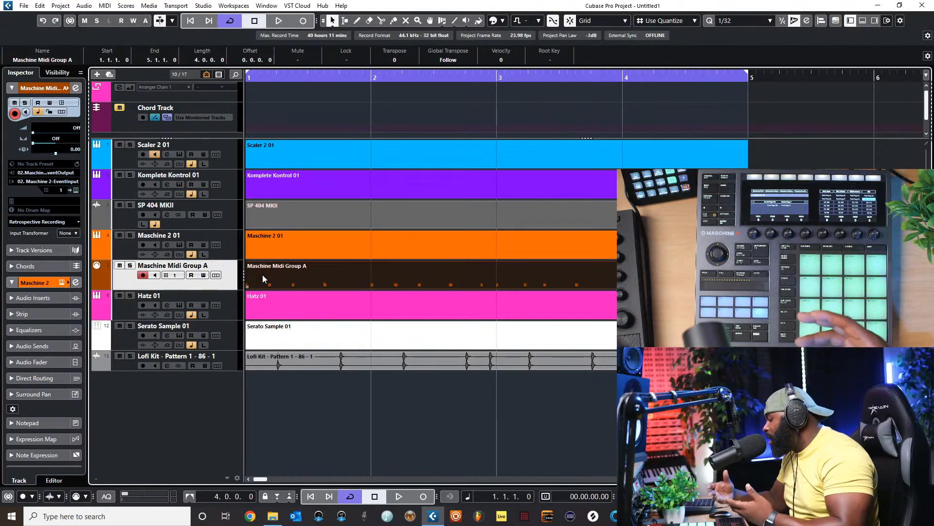
# Render the Maschine Midi Group A part in place to audio and convert the result to mono with the New + Replace in Pool option
pyautogui.hotkey('alt', 'r')
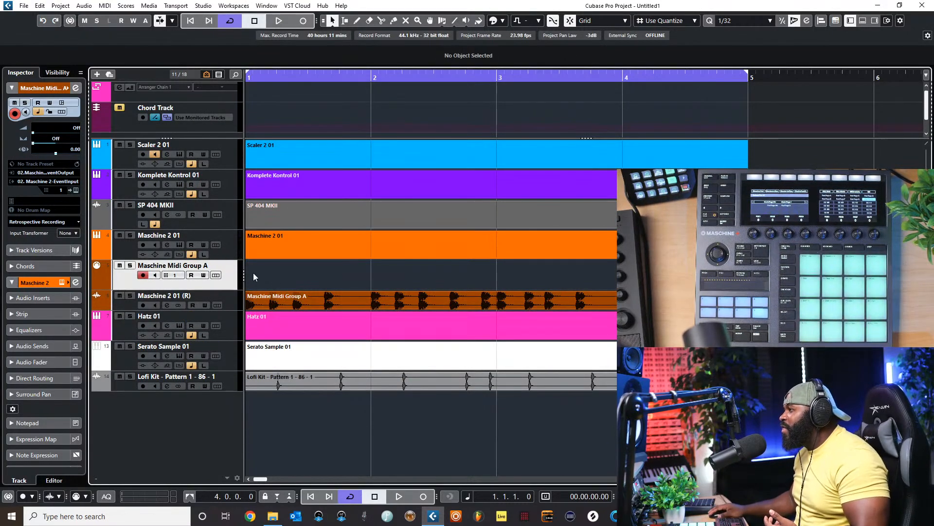
pyautogui.click(451, 306)
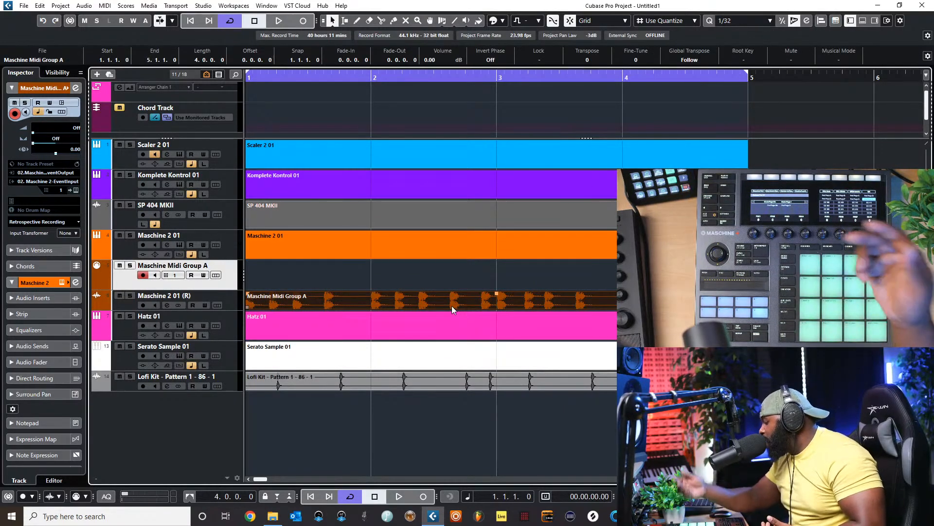
pyautogui.hotkey('ctrl', 'f')
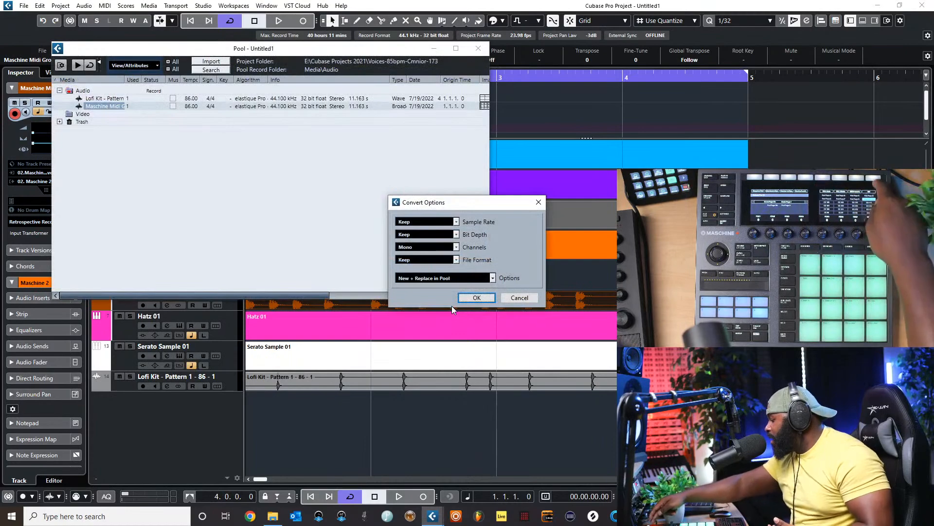
pyautogui.press('Return')
pyautogui.press('Return')
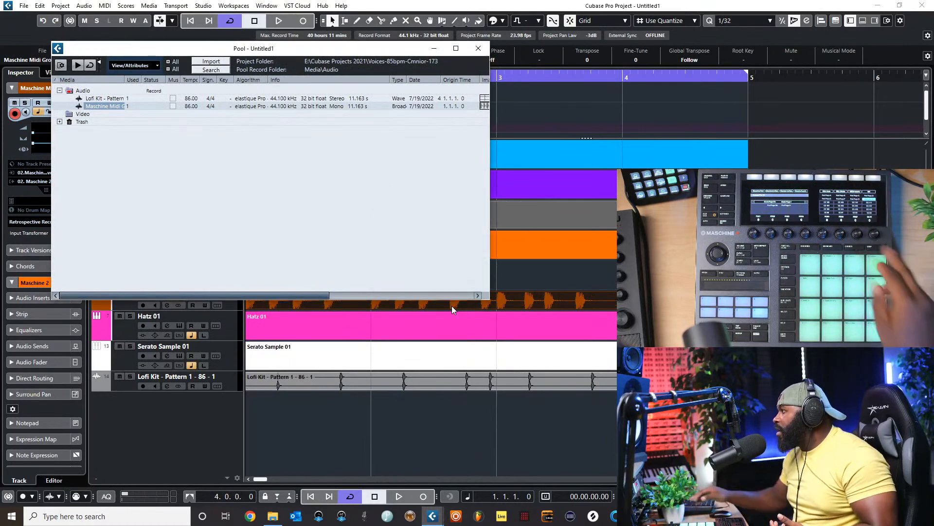
pyautogui.click(476, 49)
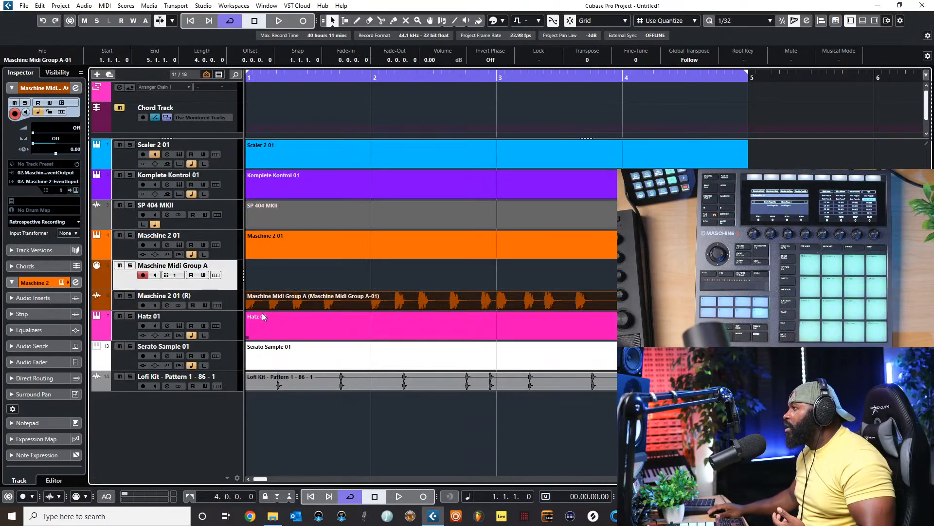
# Create an empty four-bar part on the Maschine Midi Group A track and erase the rendered audio event below it
pyautogui.click(265, 274)
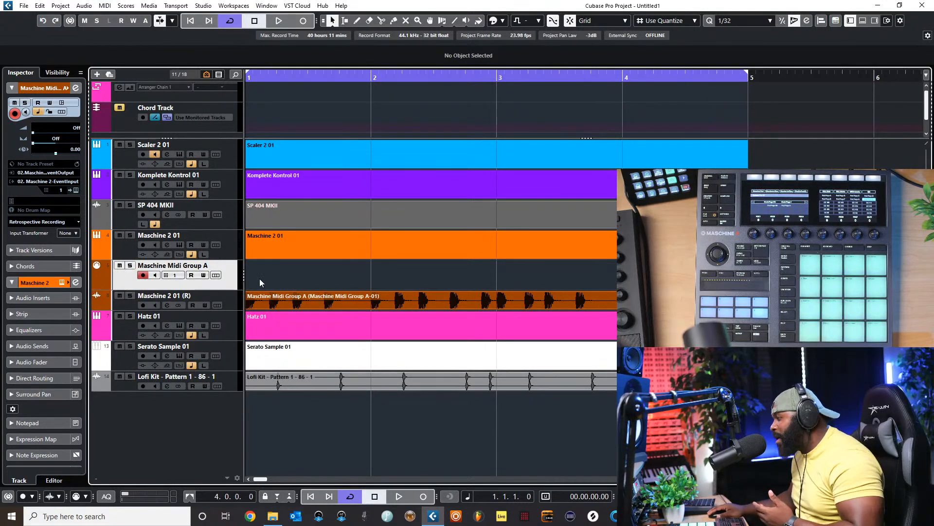
pyautogui.doubleClick(268, 263)
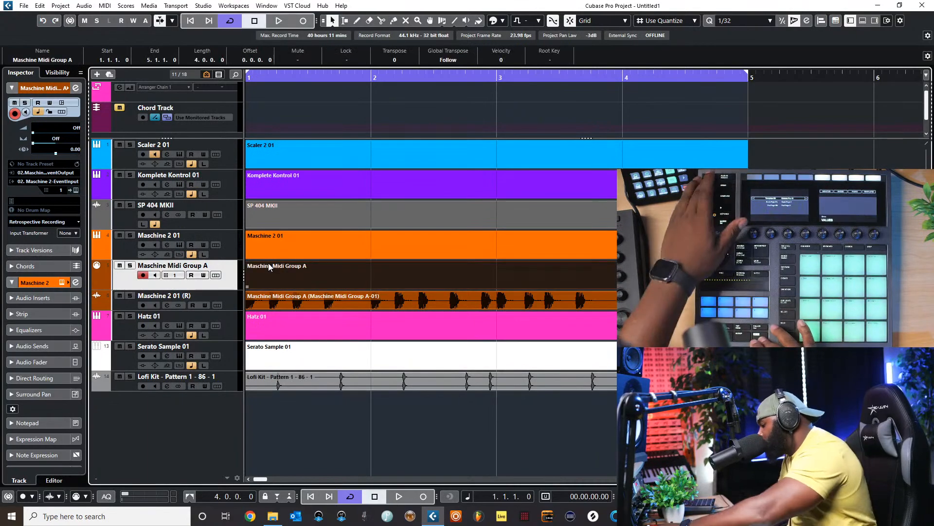
pyautogui.rightClick(410, 296)
pyautogui.click(428, 303)
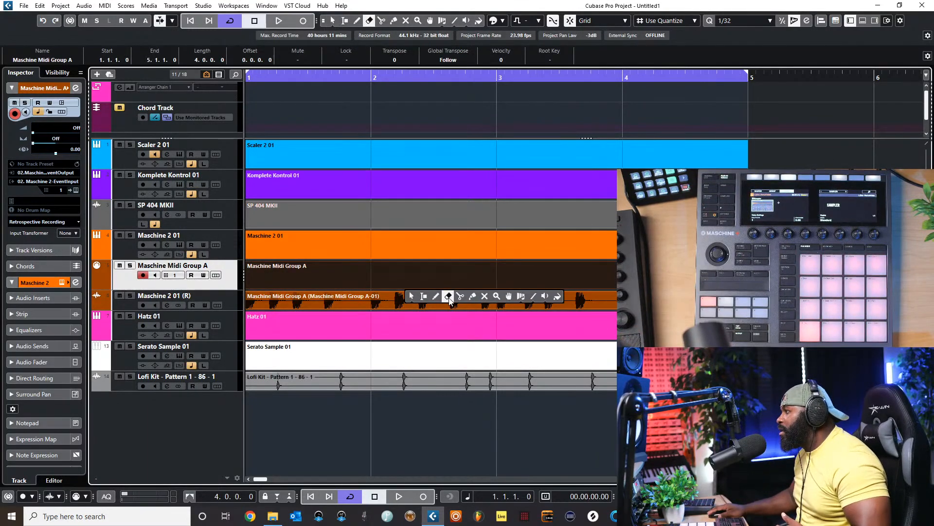
pyautogui.click(440, 301)
pyautogui.rightClick(441, 300)
pyautogui.click(438, 305)
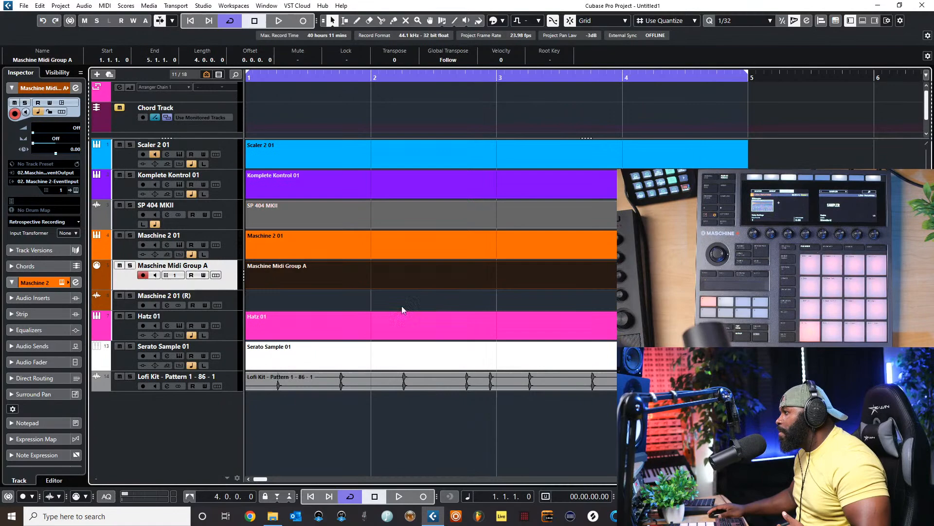
# Remove the empty Maschine 2 01 (R) track from the project
pyautogui.click(227, 302)
pyautogui.rightClick(227, 301)
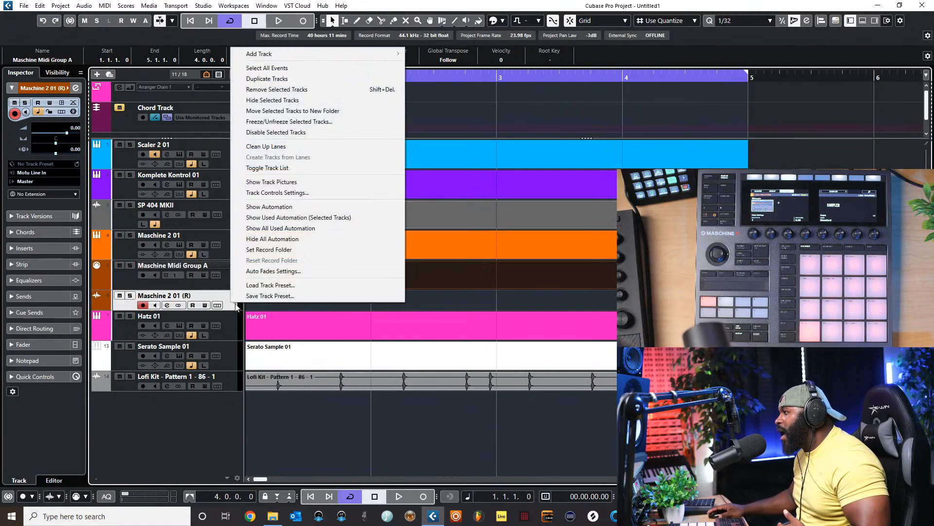
pyautogui.click(255, 90)
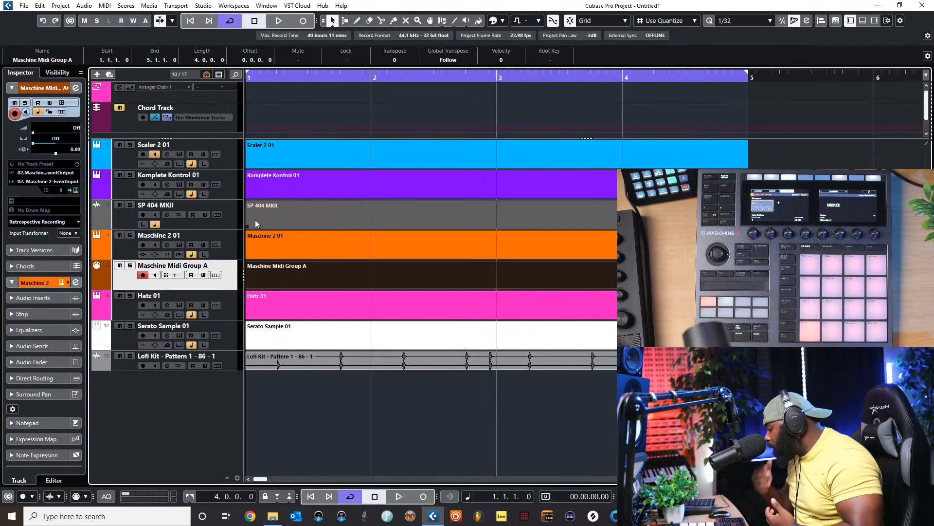
# Erase the Lofi Kit - Pattern 1 audio event and remove its track from the project
pyautogui.rightClick(293, 382)
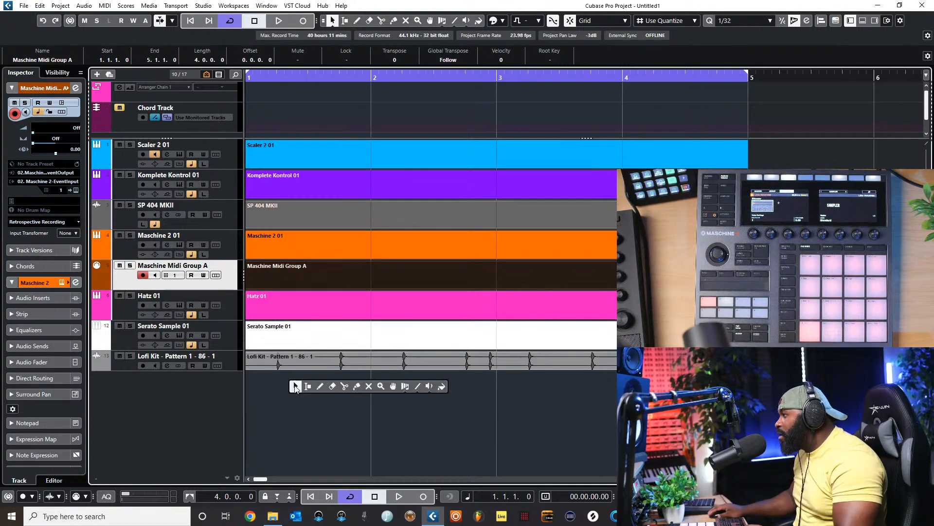
pyautogui.click(334, 385)
pyautogui.click(335, 363)
pyautogui.rightClick(334, 365)
pyautogui.click(338, 369)
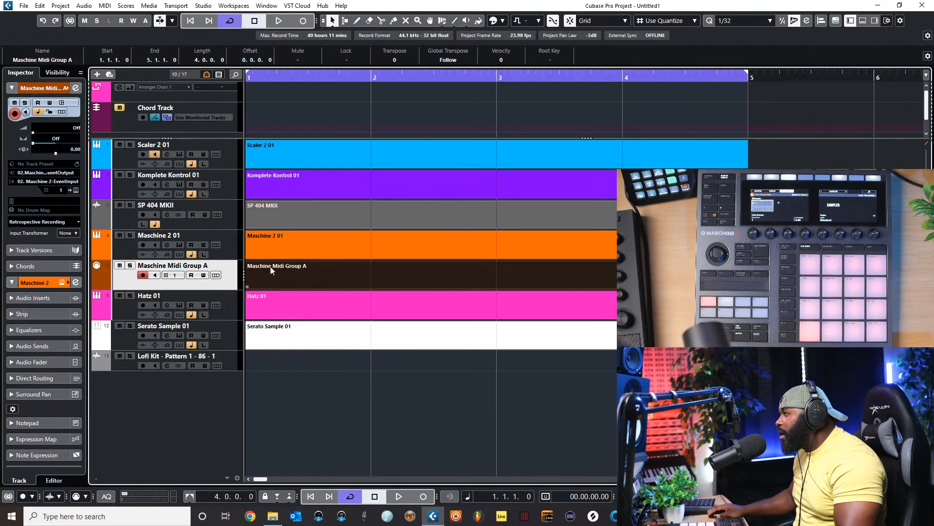
pyautogui.click(235, 368)
pyautogui.rightClick(235, 369)
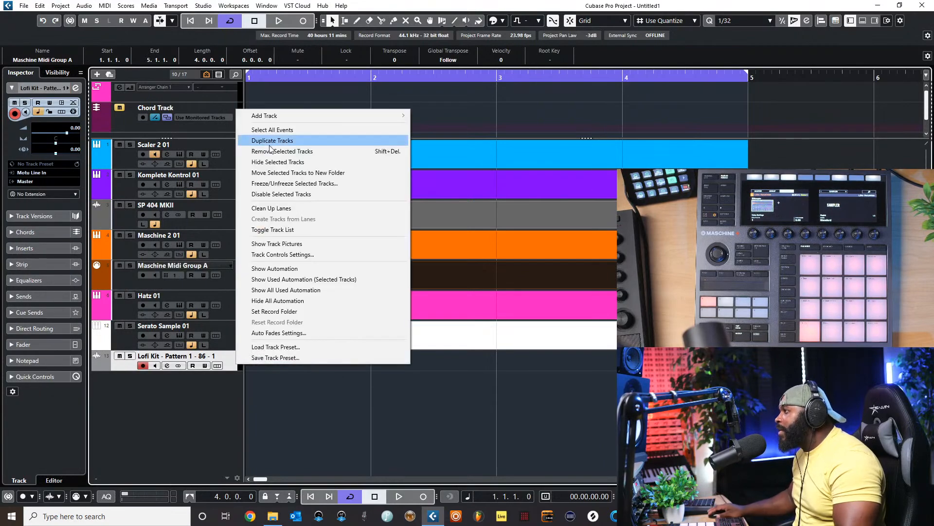
pyautogui.click(292, 151)
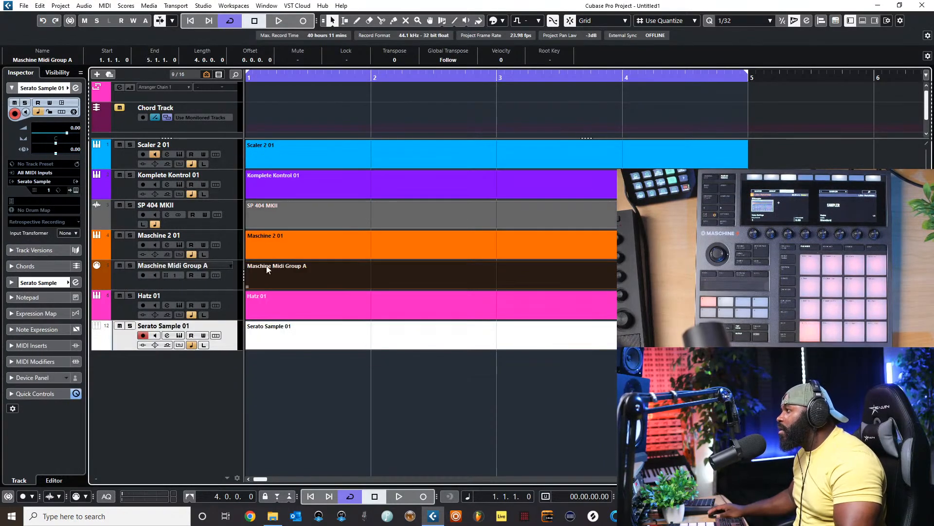
# Select the Maschine Midi Group A track and record a new pad performance as MIDI into its empty part
pyautogui.click(234, 254)
pyautogui.click(232, 282)
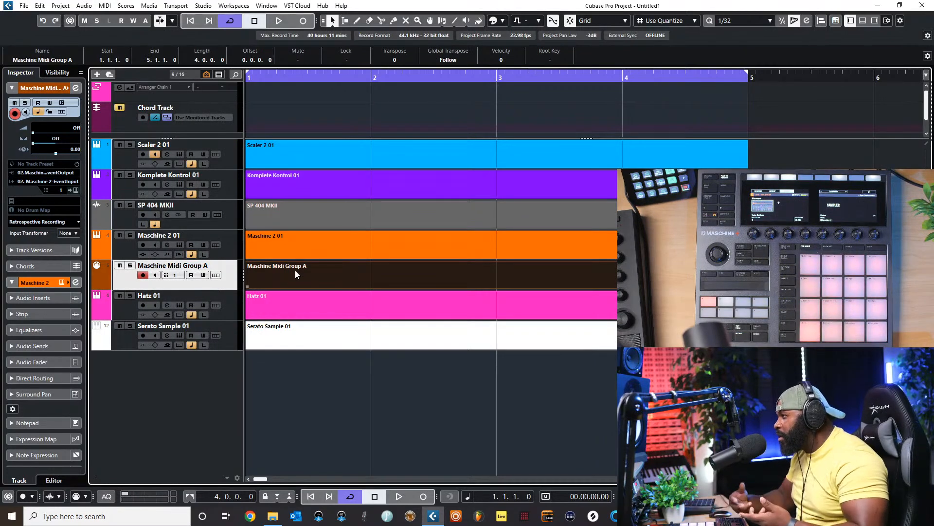
pyautogui.press('KP_Multiply')
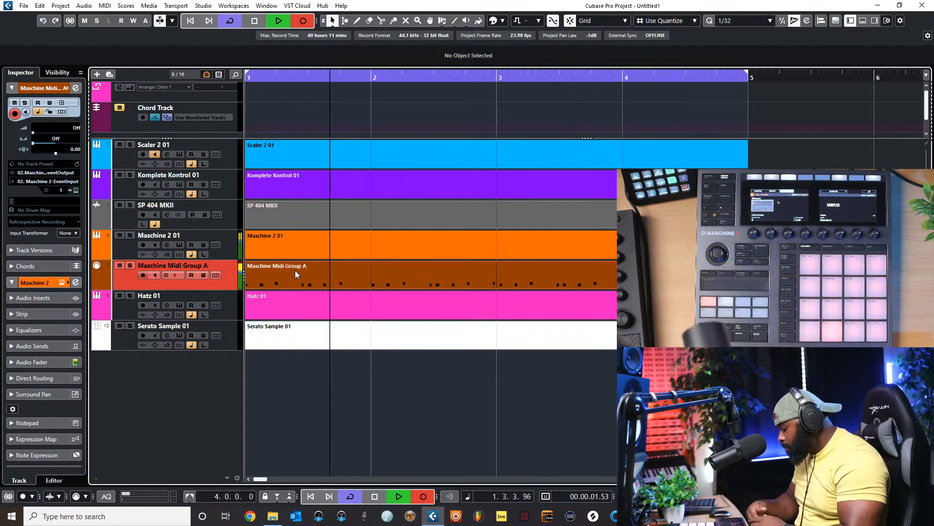
pyautogui.press('space')
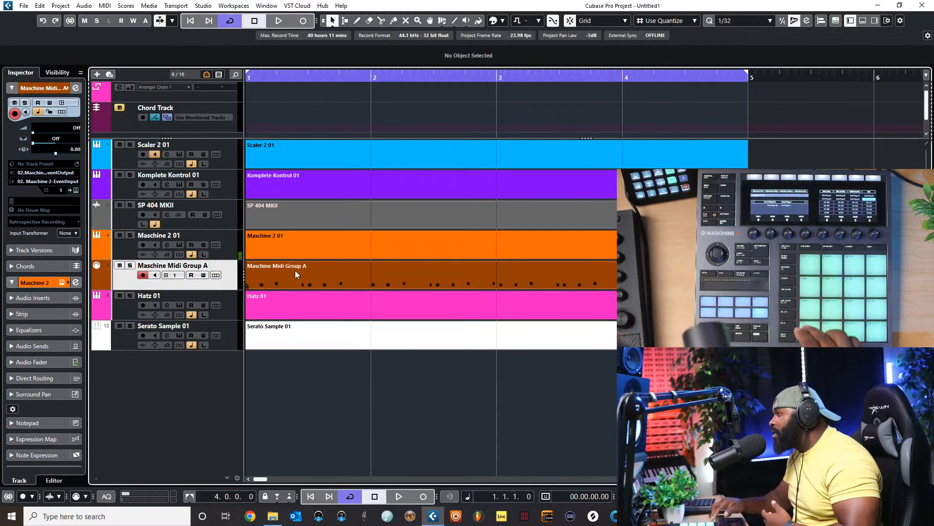
# Overdub a second pass of pad hits into the same Maschine Midi Group A part
pyautogui.click(308, 280)
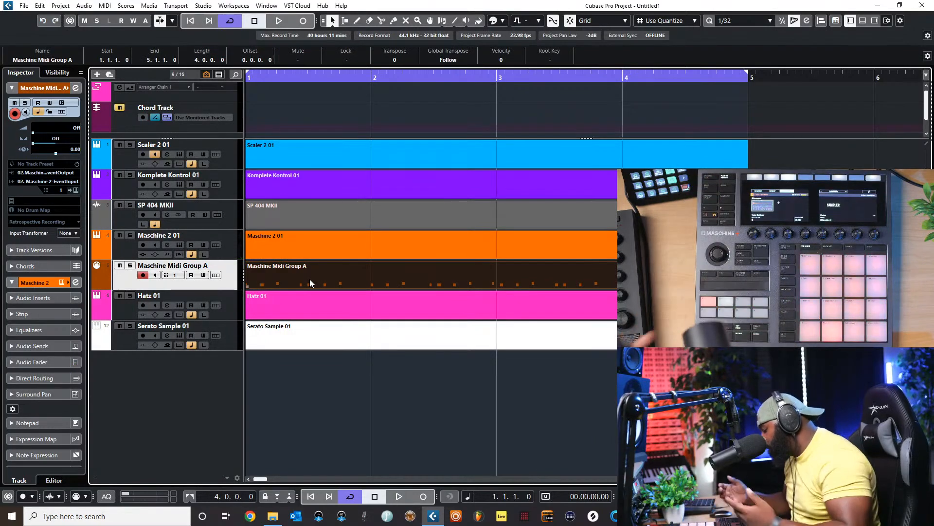
pyautogui.press('KP_Multiply')
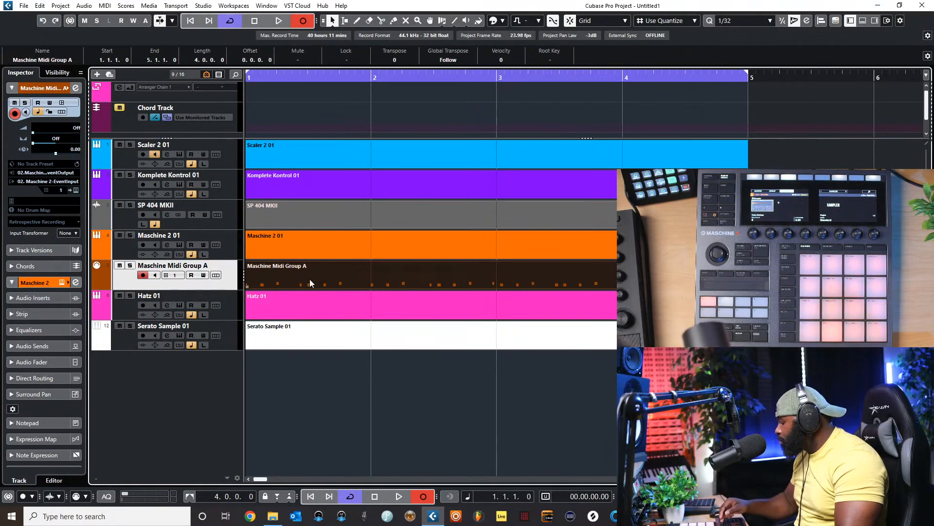
pyautogui.press('space')
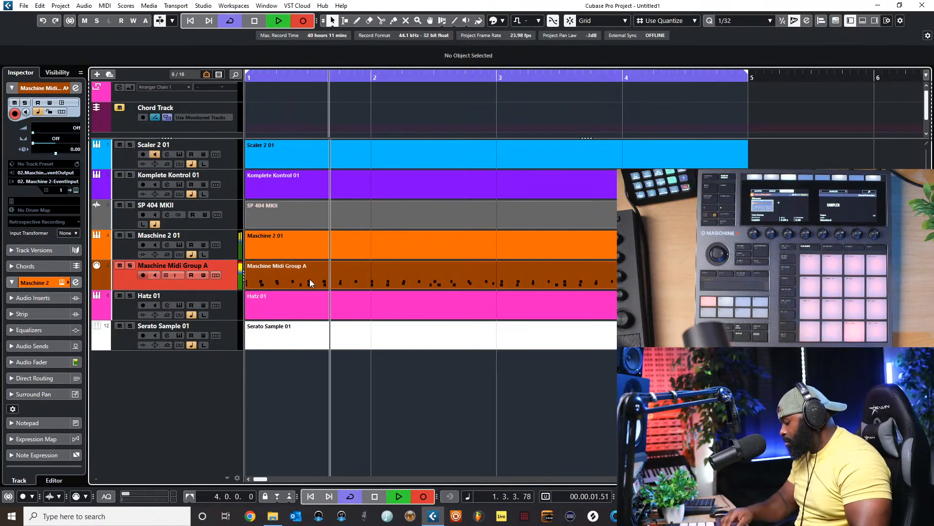
pyautogui.press('space')
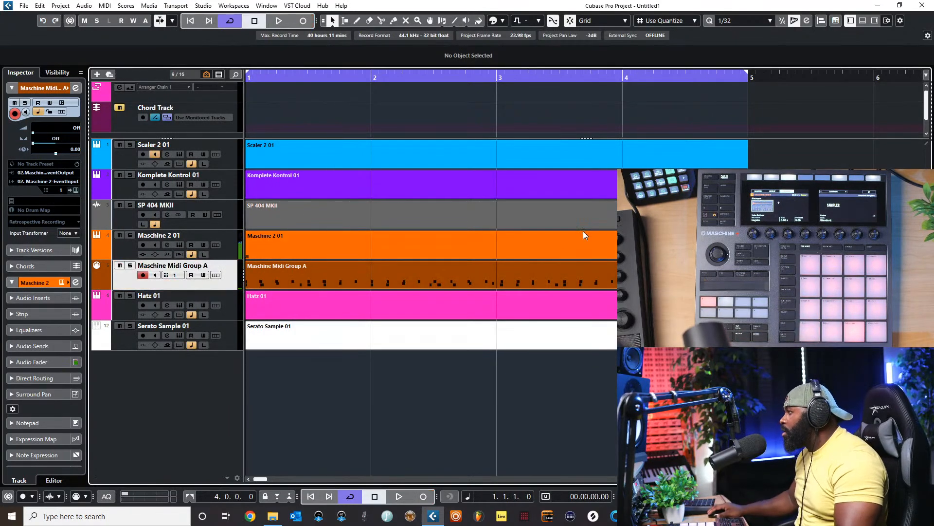
# Examine the recorded notes of the Maschine Midi Group A part in the Key Editor, especially bar 4, and close the editor
pyautogui.click(553, 283)
pyautogui.doubleClick(553, 282)
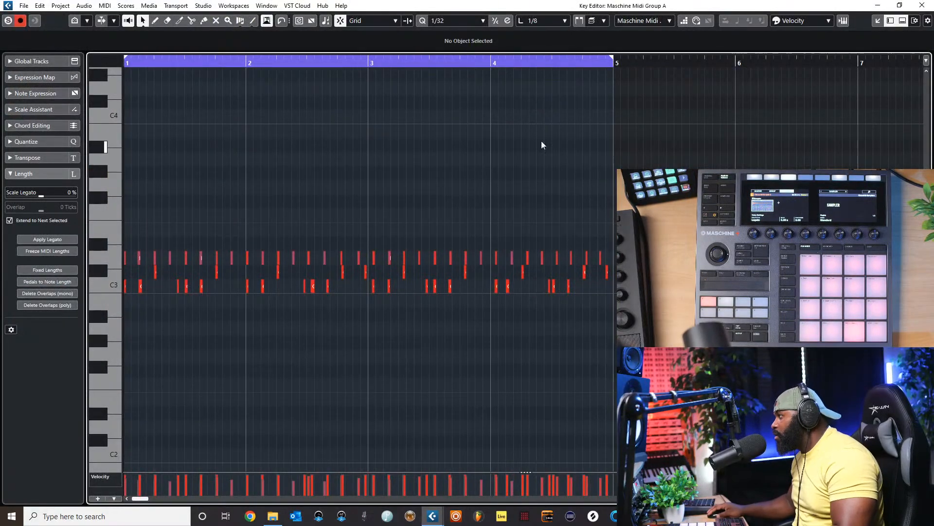
pyautogui.moveTo(569, 63); pyautogui.dragTo(572, 95)
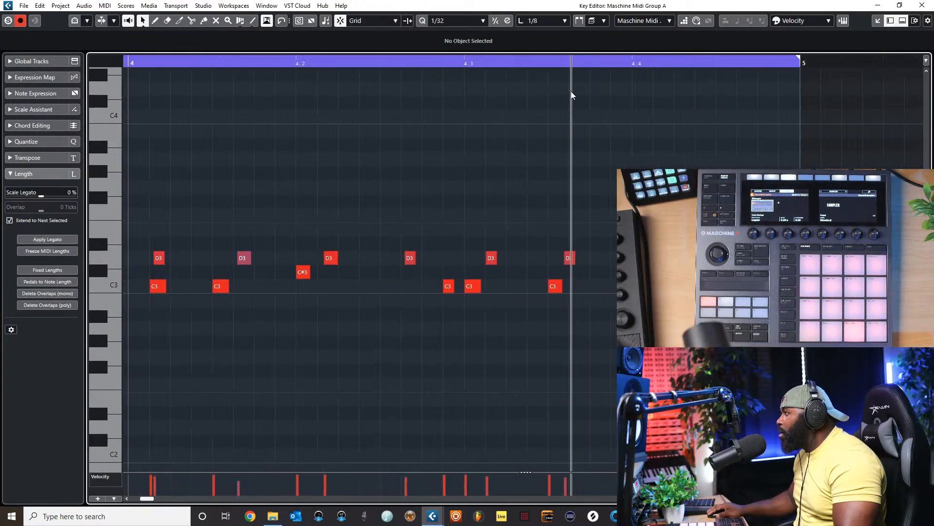
pyautogui.click(922, 5)
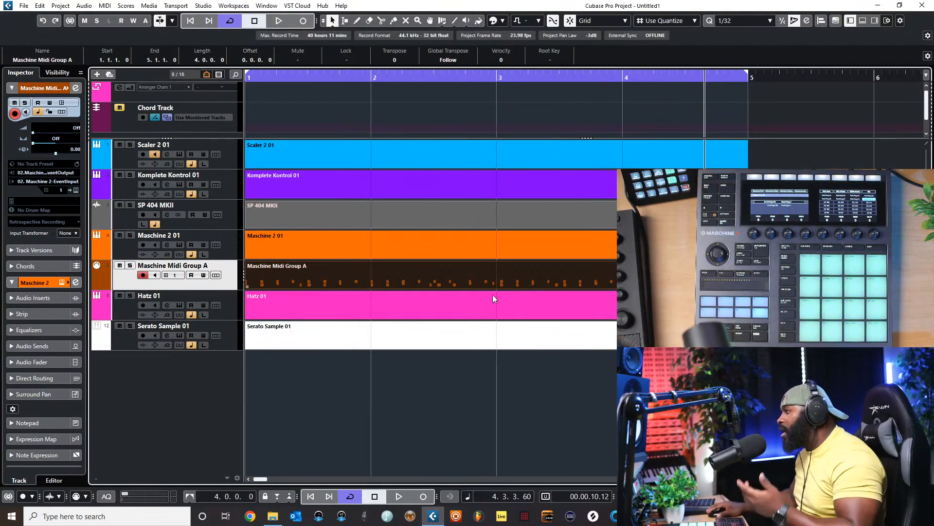
# Play the Maschine Midi Group A recording from the start of the project and stop it
pyautogui.click(191, 20)
pyautogui.click(279, 20)
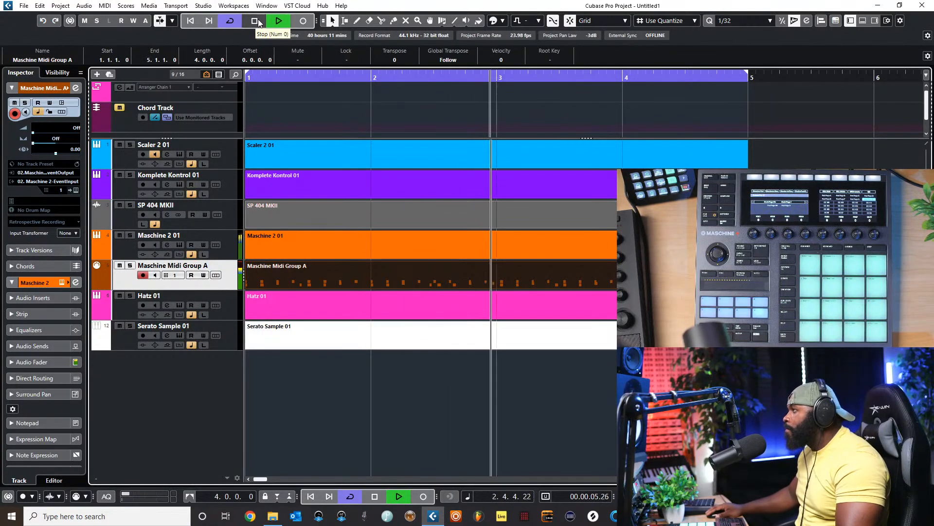
pyautogui.click(260, 22)
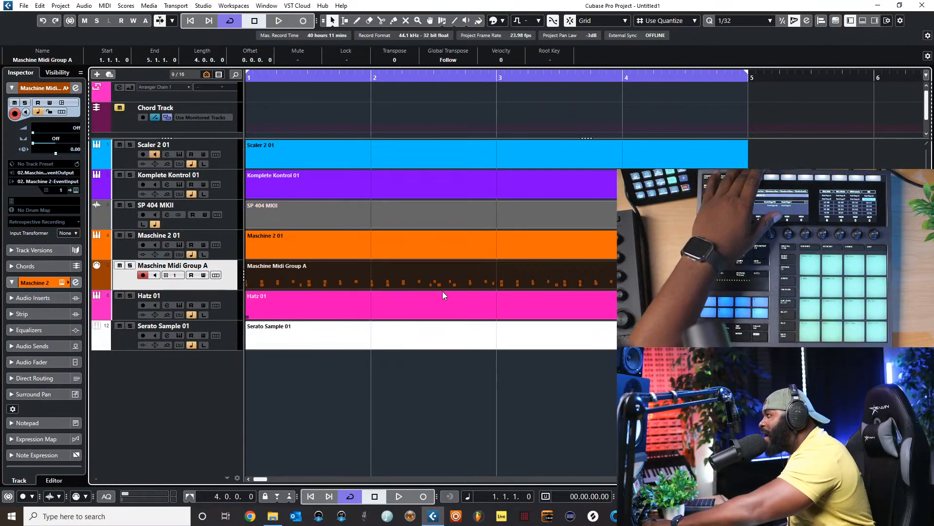
# Dissolve the Maschine Midi Group A part into separate pitches with Optimized Display enabled
pyautogui.hotkey('alt', 'd')
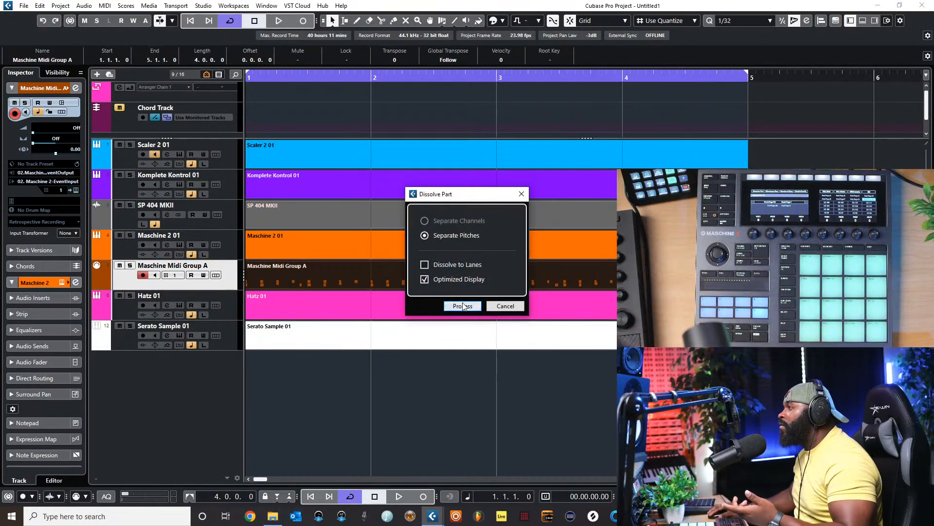
pyautogui.click(462, 304)
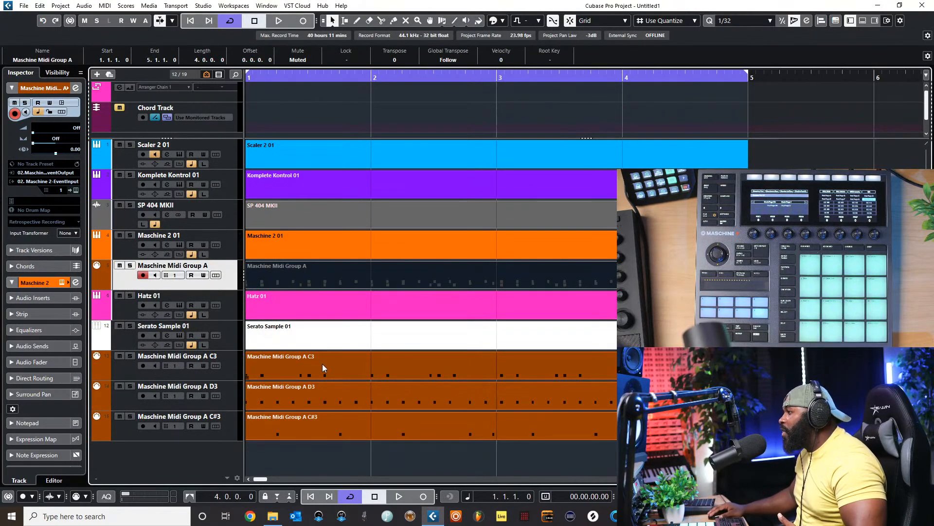
# Audition the dissolved C3, D3 and C#3 tracks during playback by muting and unmuting them individually
pyautogui.click(120, 357)
pyautogui.click(119, 356)
pyautogui.click(120, 357)
pyautogui.press('space')
pyautogui.click(119, 386)
pyautogui.click(120, 417)
pyautogui.click(119, 386)
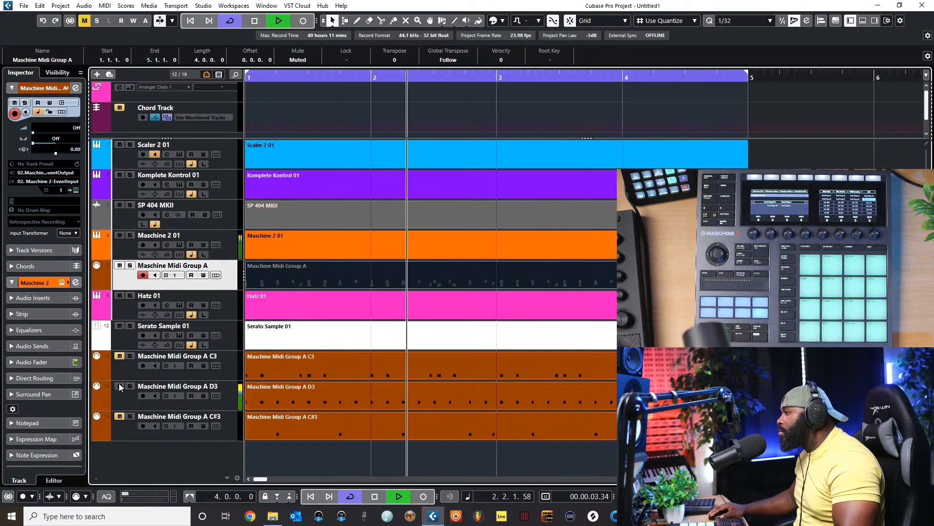
pyautogui.press('space')
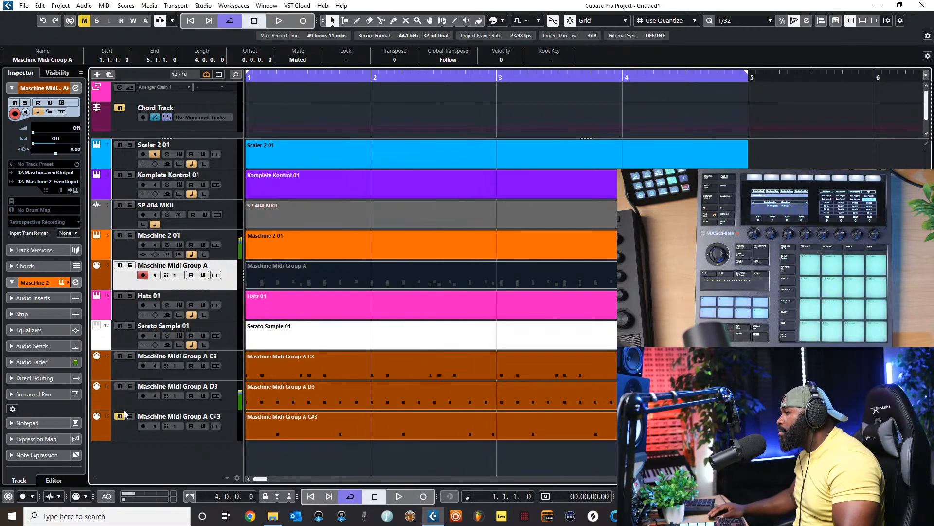
# Unmute the dissolved C#3 track and render the C3, D3 and C#3 parts to separate audio tracks
pyautogui.click(119, 416)
pyautogui.click(126, 434)
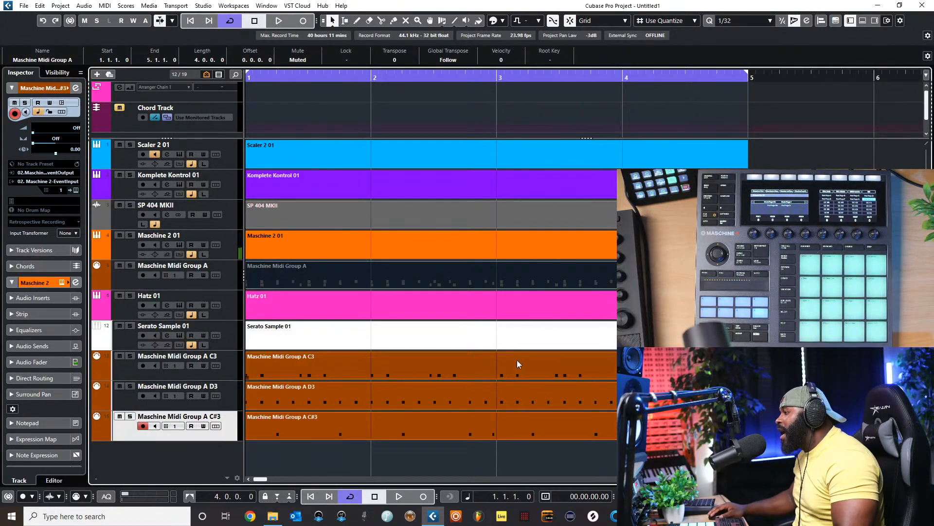
pyautogui.moveTo(759, 352); pyautogui.dragTo(242, 438)
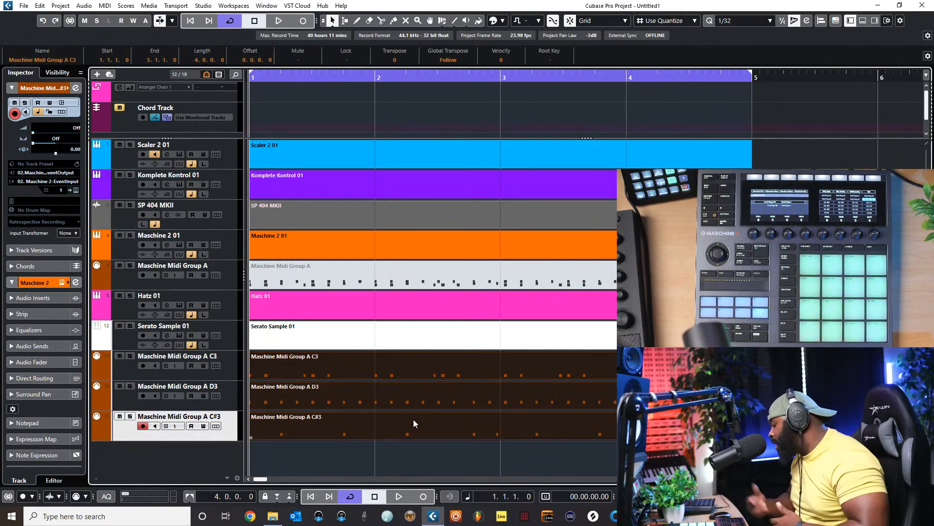
pyautogui.hotkey('alt', 'r')
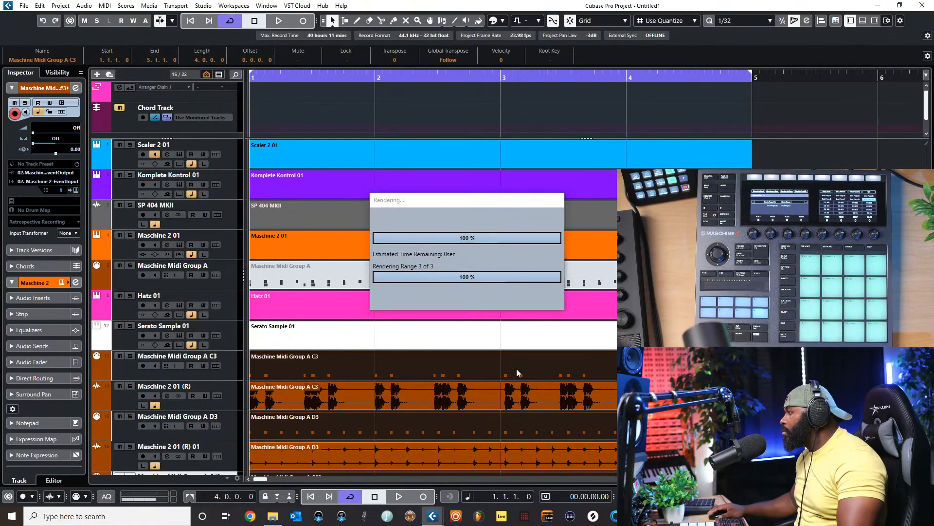
pyautogui.scroll(2, 517, 372)
pyautogui.scroll(-2, 516, 373)
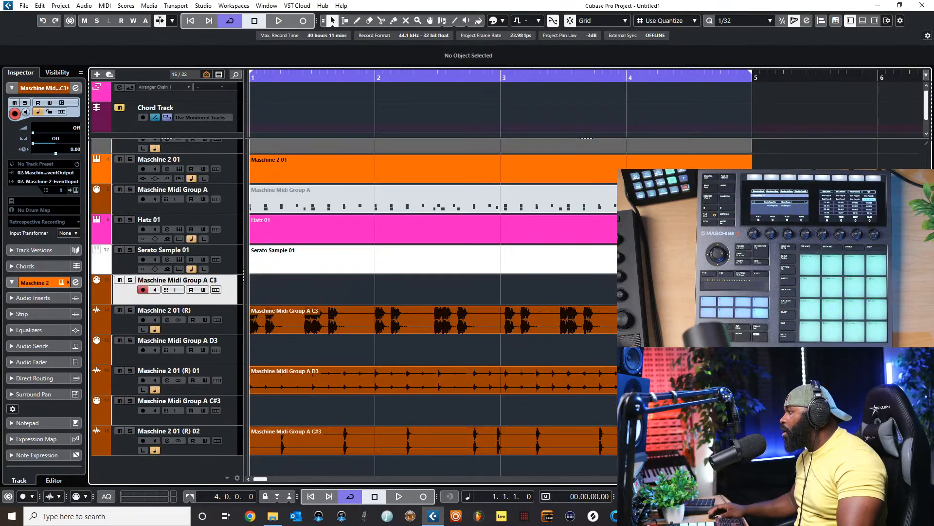
# Convert the three rendered C3, D3 and C#3 audio events to mono with New + Replace in Pool, and close the Pool
pyautogui.moveTo(773, 311); pyautogui.dragTo(117, 496)
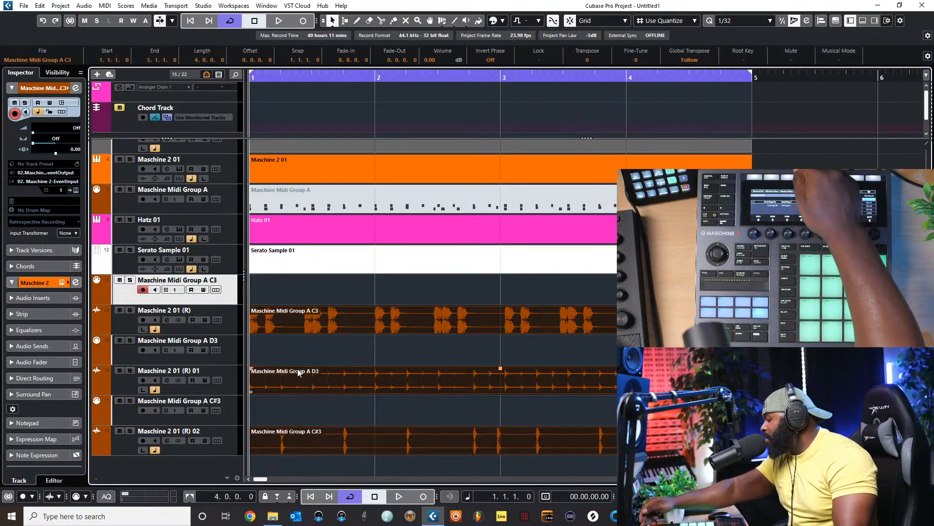
pyautogui.hotkey('ctrl', 'f')
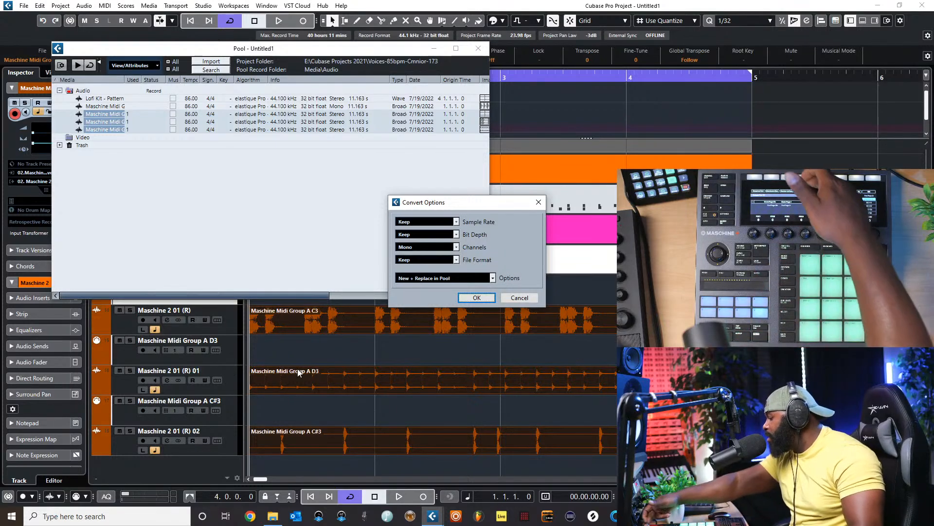
pyautogui.press('Return')
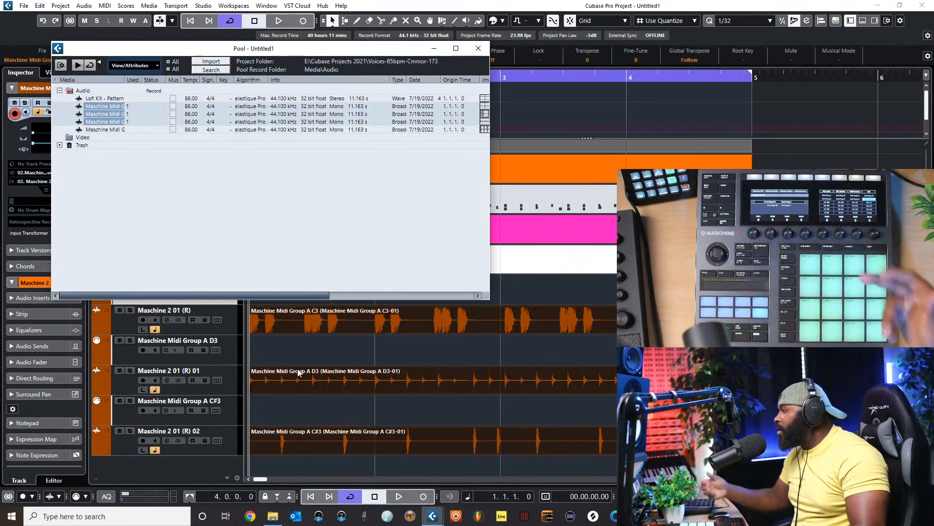
pyautogui.click(478, 48)
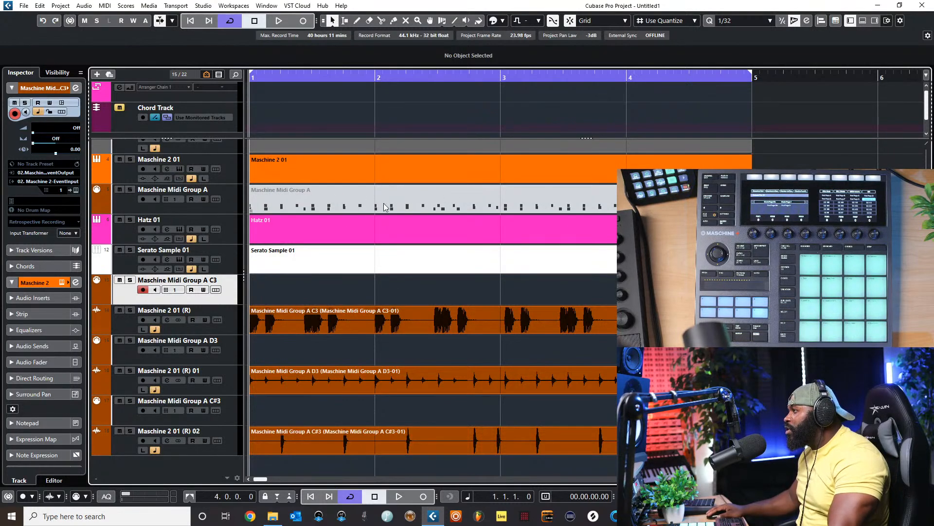
# Look over the Lofi Kit sounds in the Maschine 2 instrument, close it, and select the Maschine Midi Group A track
pyautogui.click(179, 169)
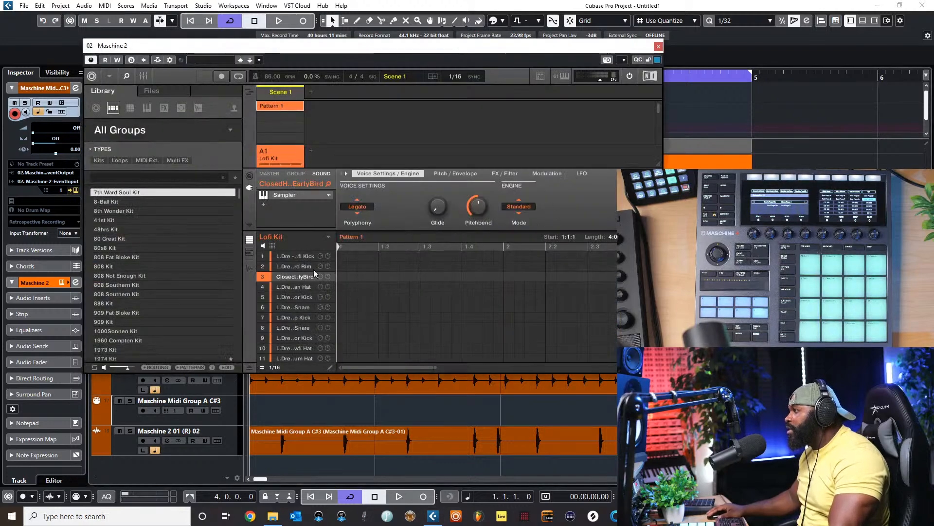
pyautogui.click(659, 46)
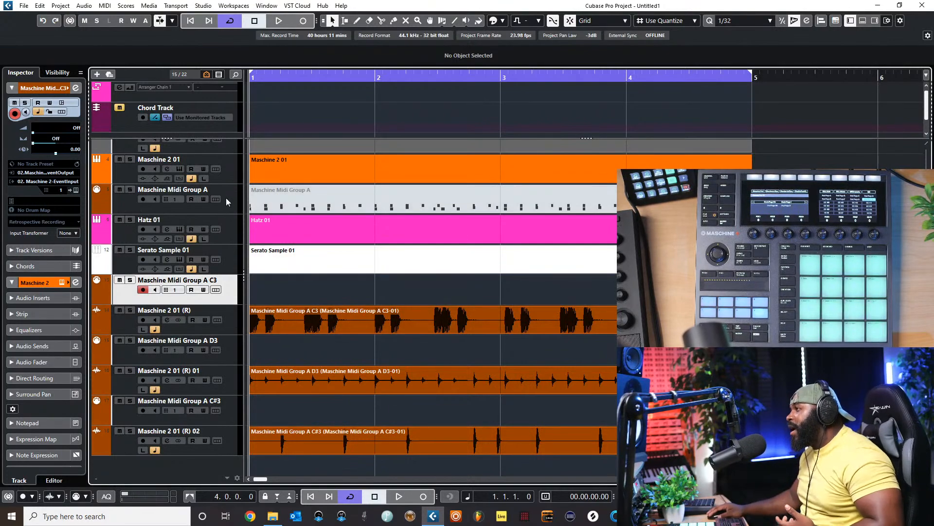
pyautogui.click(232, 209)
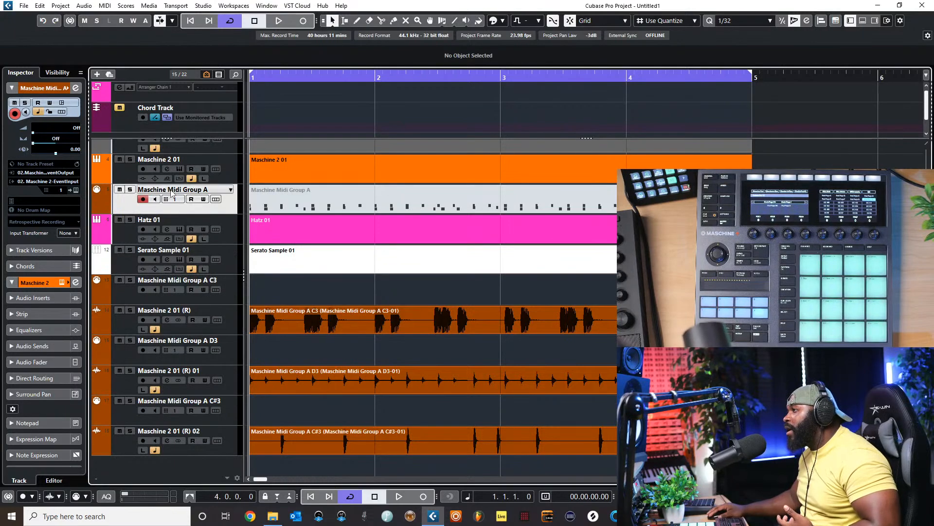